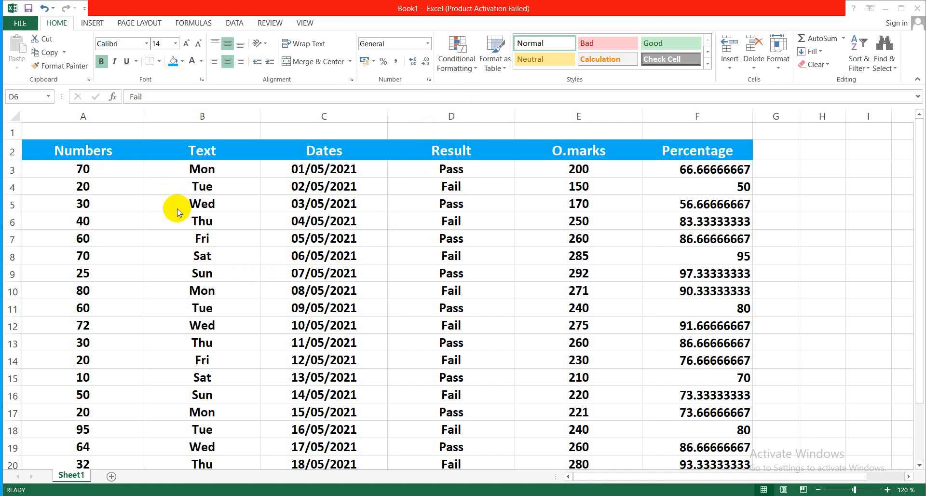
pyautogui.click(452, 70)
pyautogui.moveTo(463, 88)
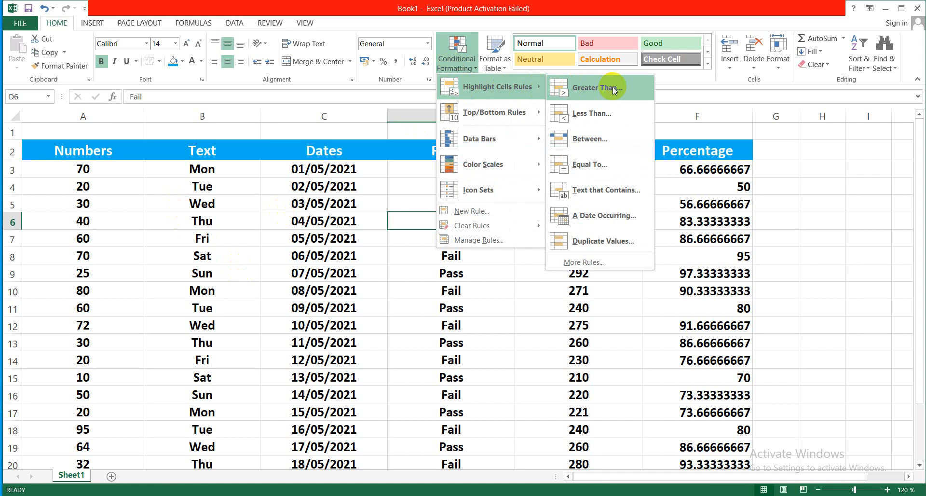
pyautogui.click(213, 178)
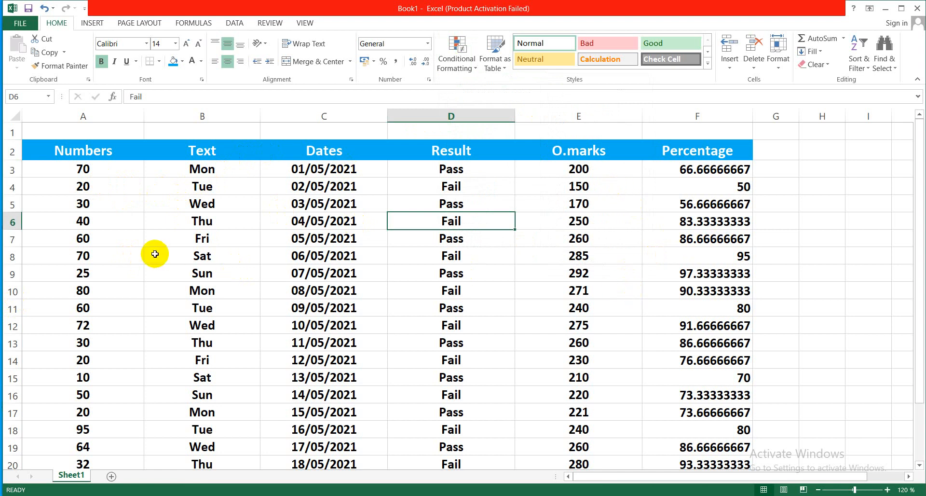
# Select the values in the Numbers column, cells A3:A21
pyautogui.moveTo(99, 170); pyautogui.dragTo(96, 435)
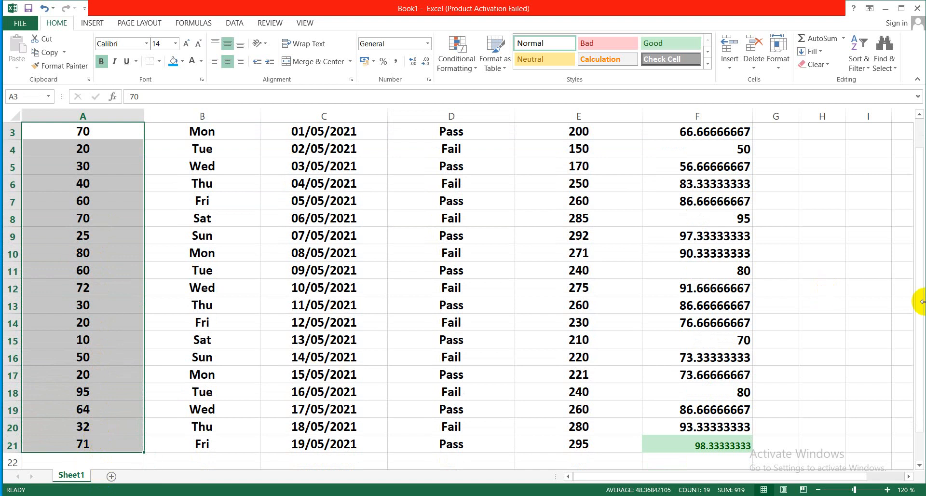
pyautogui.moveTo(919, 303); pyautogui.dragTo(914, 238)
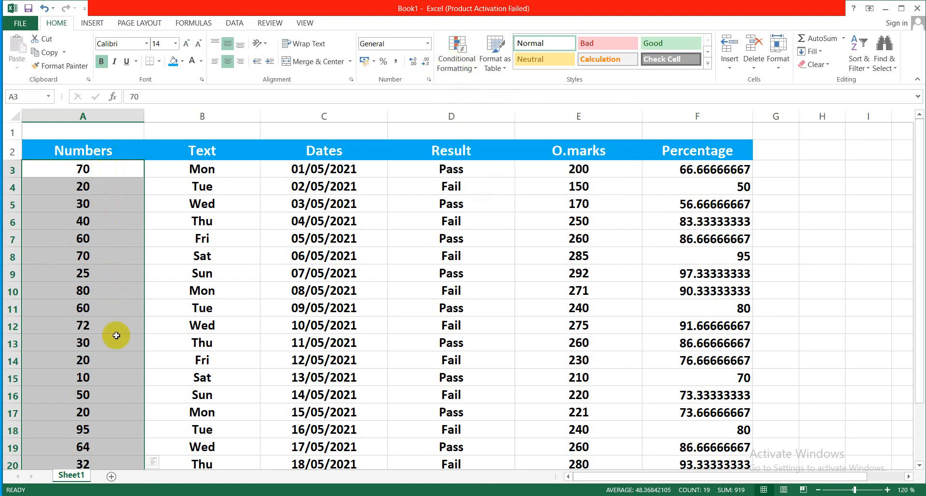
# Preview a Greater Than highlight rule on the selected numbers with a threshold of 30
pyautogui.click(461, 63)
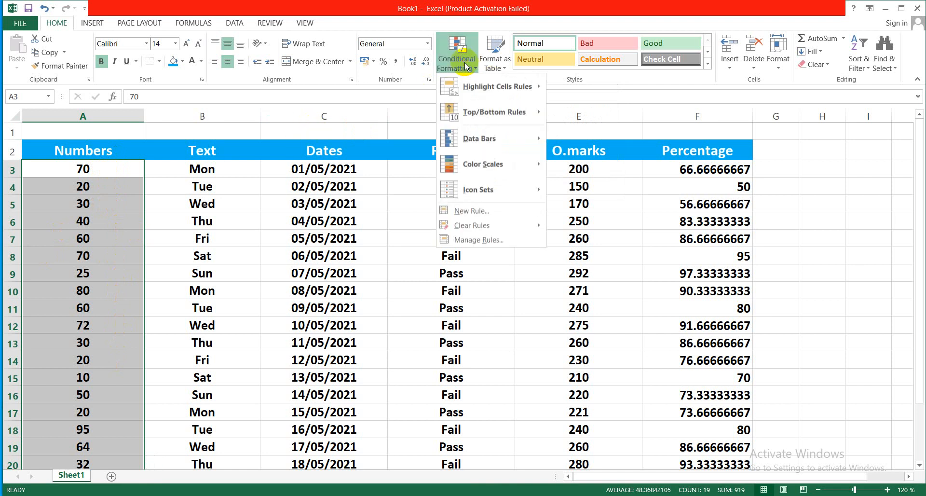
pyautogui.moveTo(494, 87)
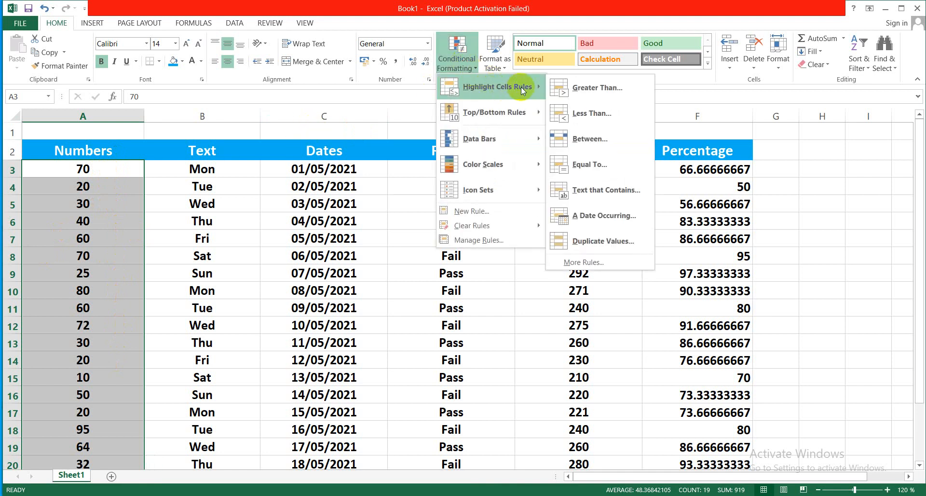
pyautogui.click(596, 90)
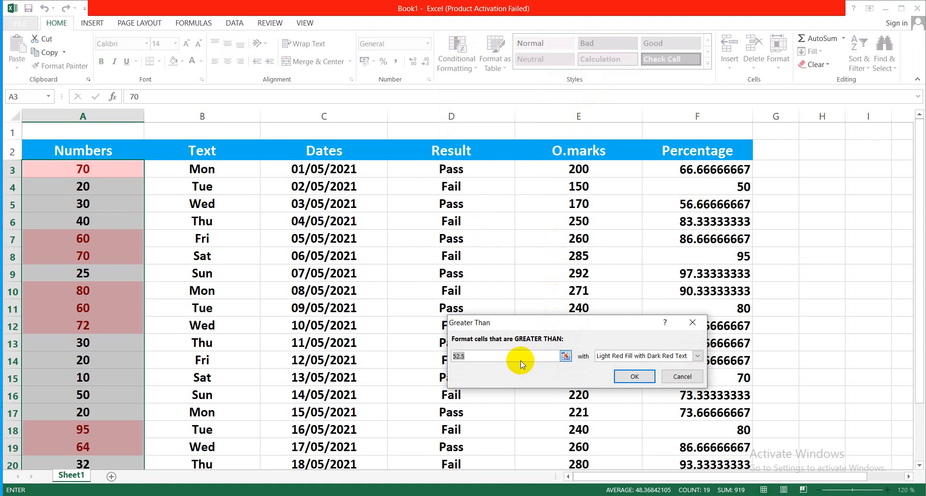
pyautogui.click(471, 356)
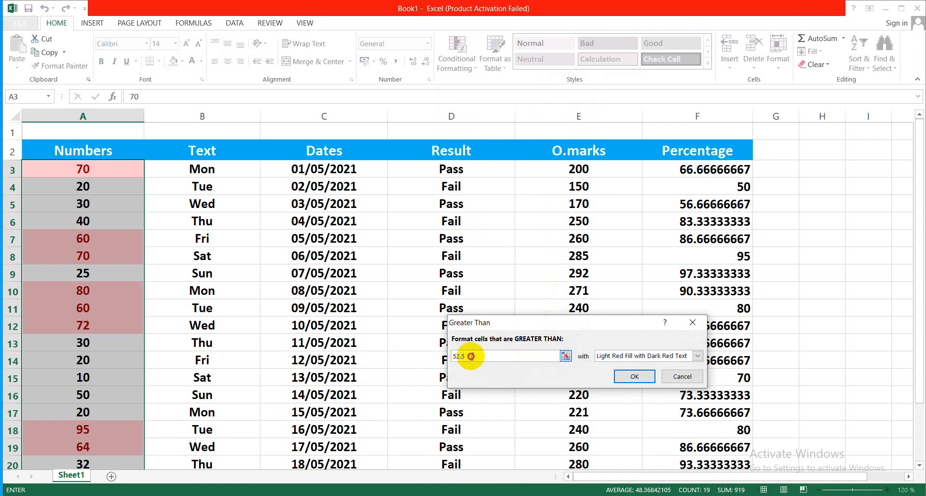
pyautogui.press('BackSpace')
pyautogui.press('BackSpace')
pyautogui.press('BackSpace')
pyautogui.press('BackSpace')
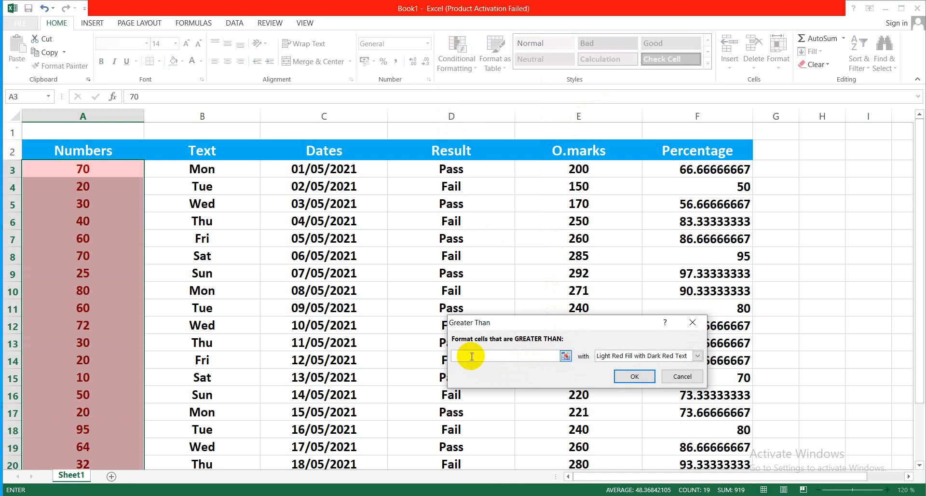
pyautogui.write('30')
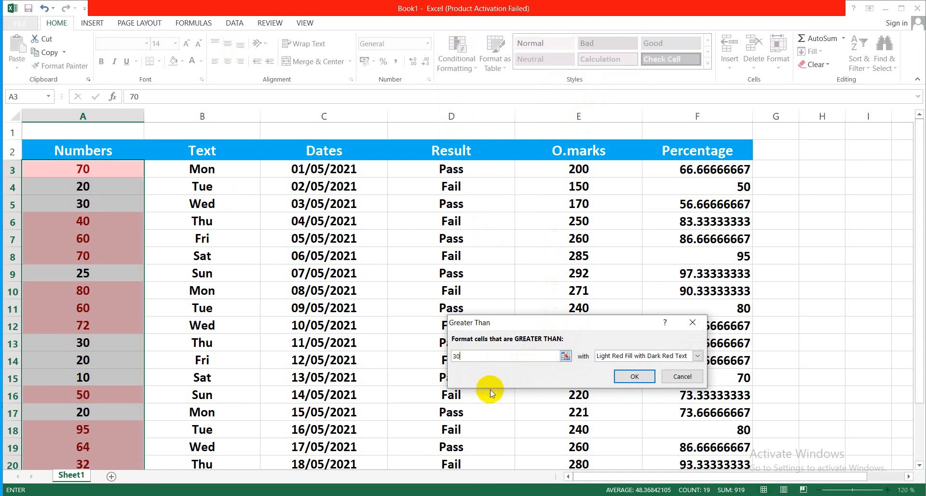
# Set the Greater Than rule's threshold to 50 to preview the highlighted numbers
pyautogui.press('BackSpace')
pyautogui.press('BackSpace')
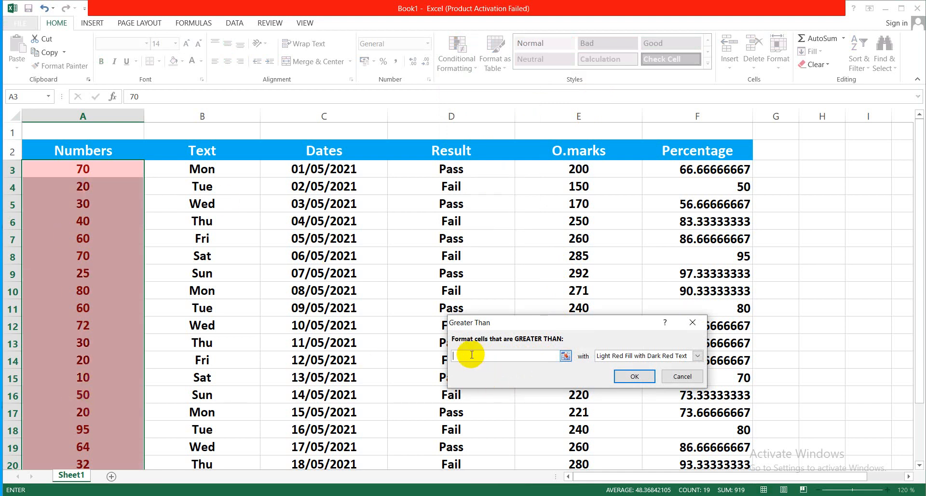
pyautogui.write('50')
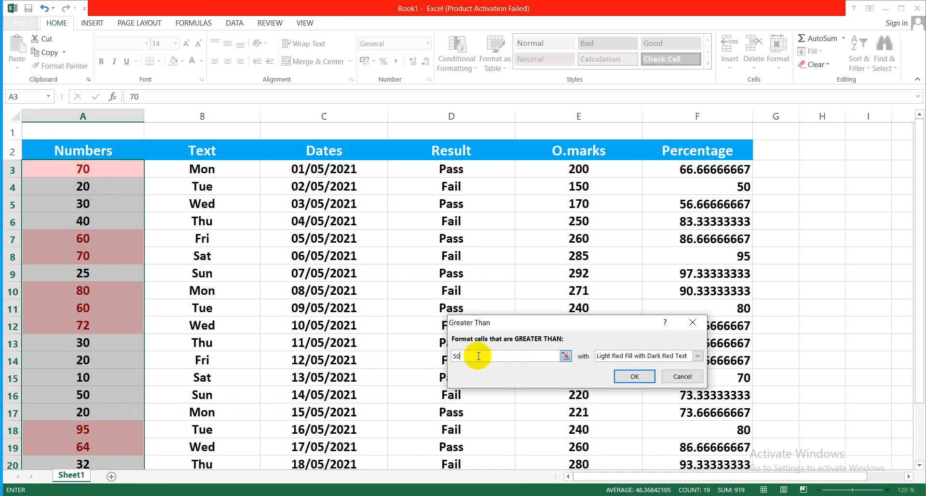
# Preview the Greater Than rule with threshold 32 and Green Fill with Dark Green Text, and dismiss it without applying
pyautogui.press('BackSpace')
pyautogui.press('BackSpace')
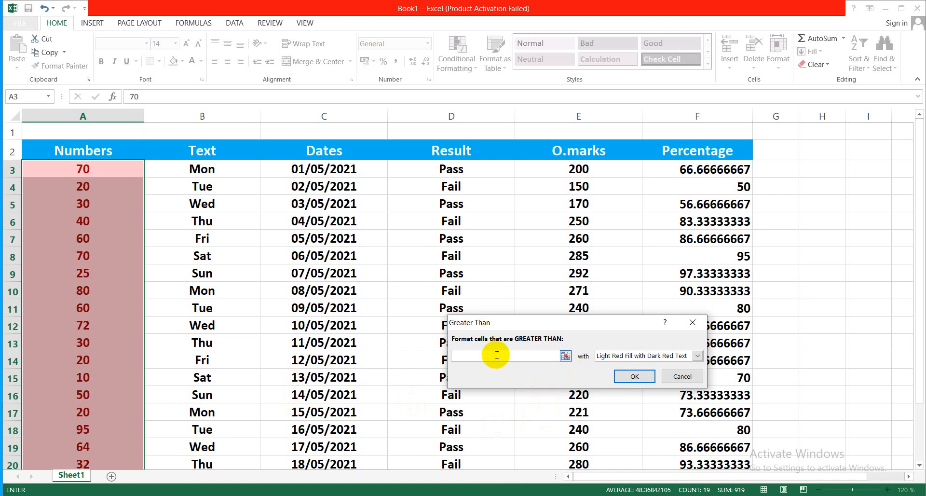
pyautogui.write('32')
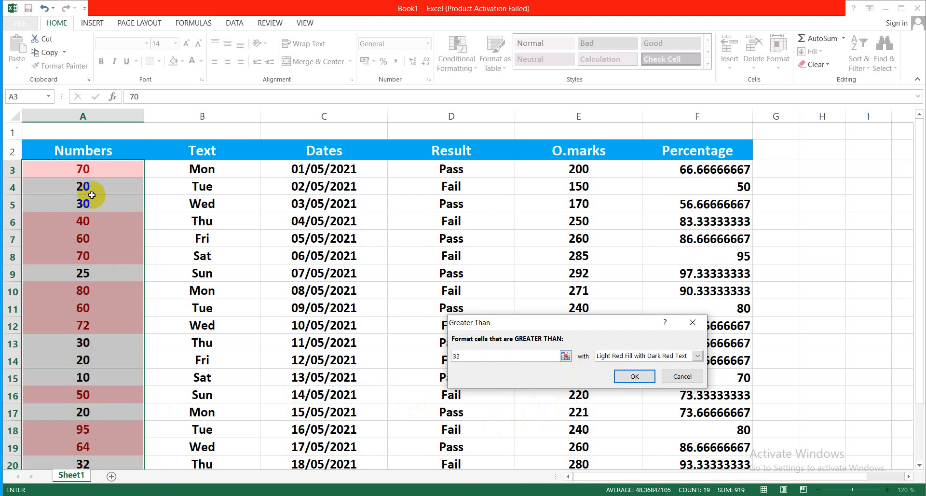
pyautogui.click(697, 356)
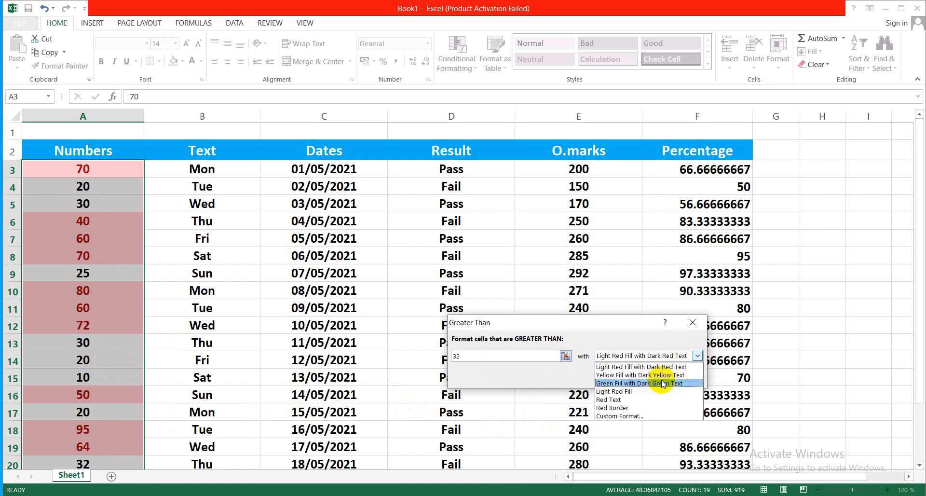
pyautogui.click(635, 384)
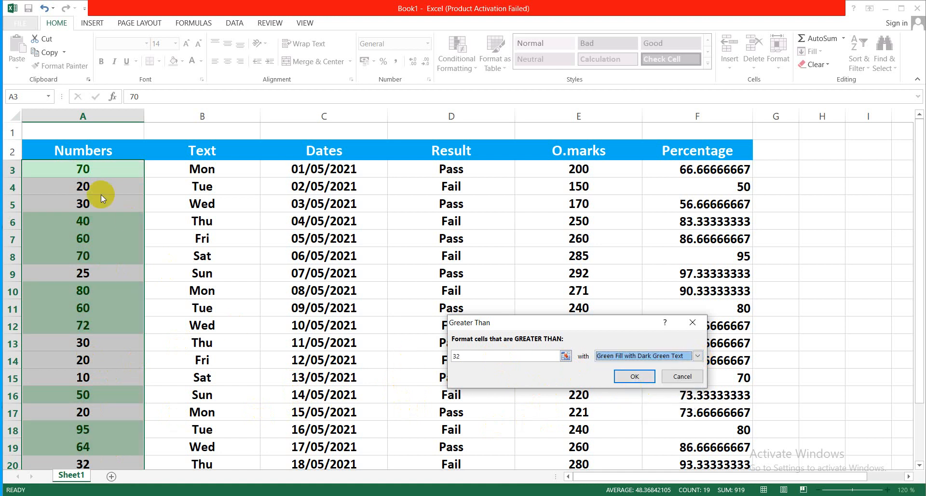
pyautogui.click(680, 381)
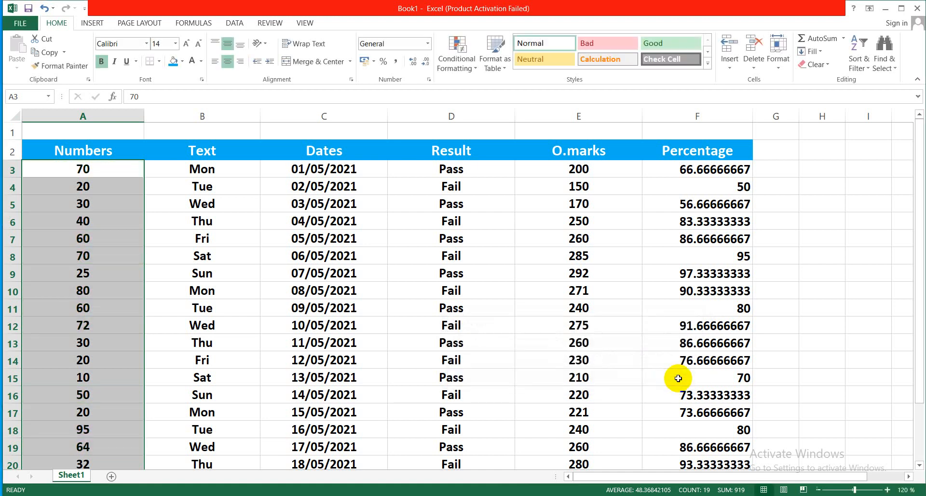
# Preview a Less Than highlight rule on the selected numbers with a threshold of 30
pyautogui.click(454, 66)
pyautogui.moveTo(501, 86)
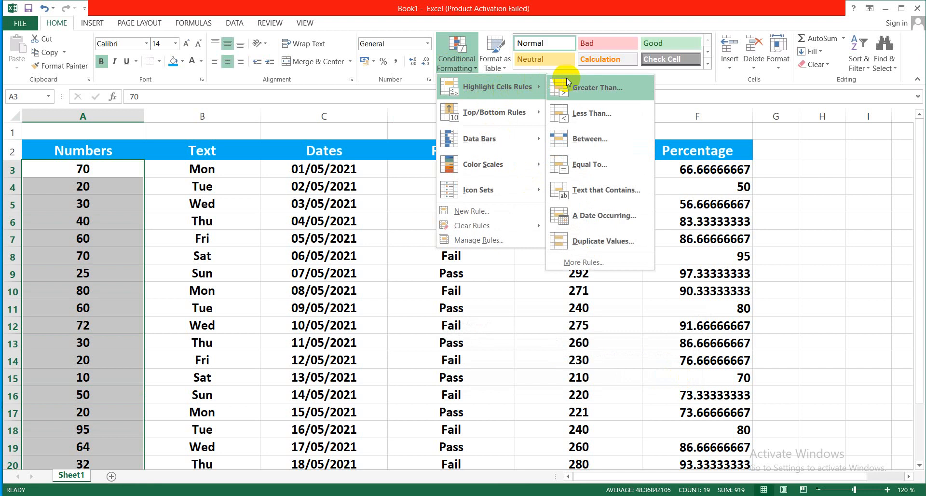
pyautogui.click(600, 113)
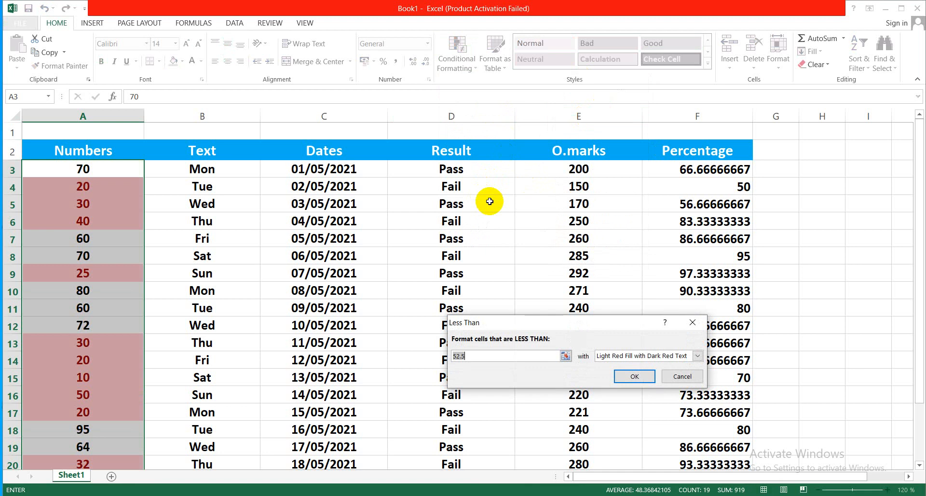
pyautogui.click(566, 356)
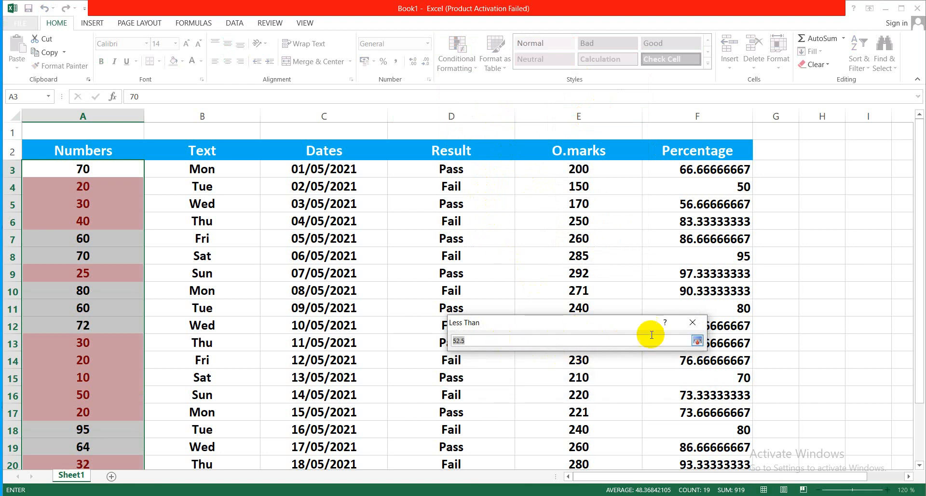
pyautogui.click(697, 341)
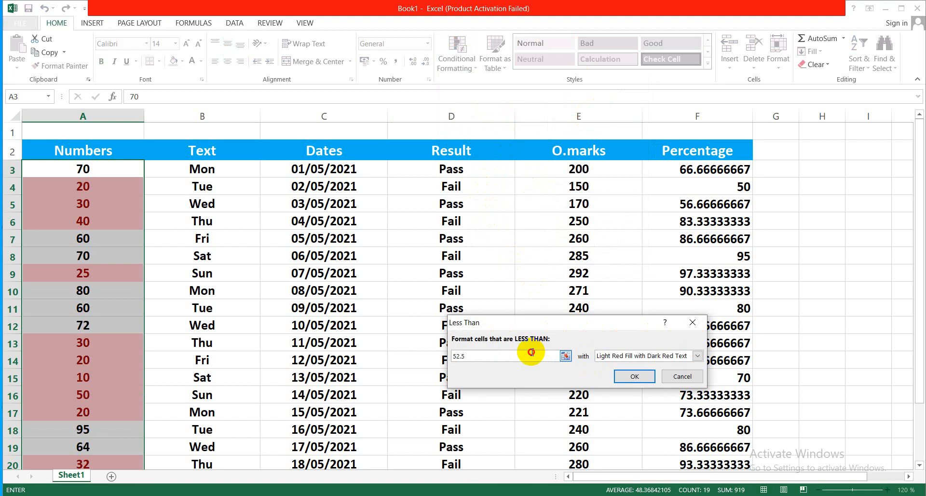
pyautogui.press('BackSpace')
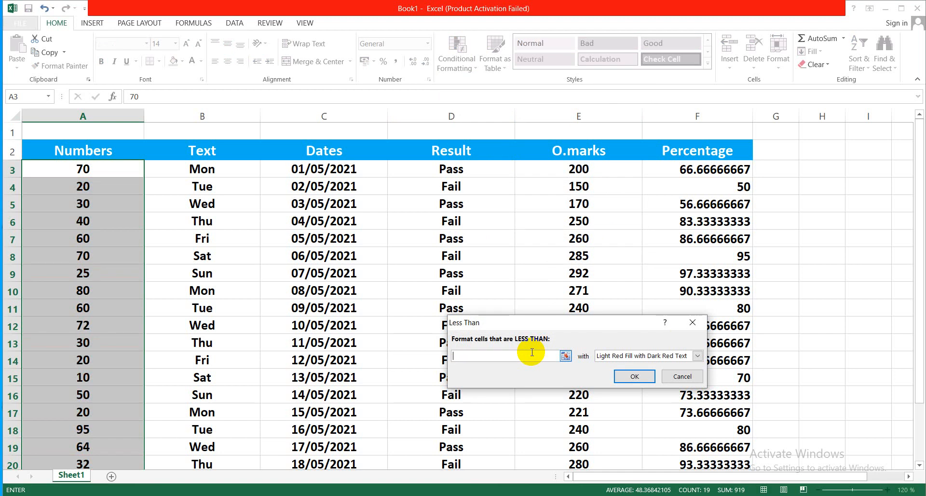
pyautogui.write('30')
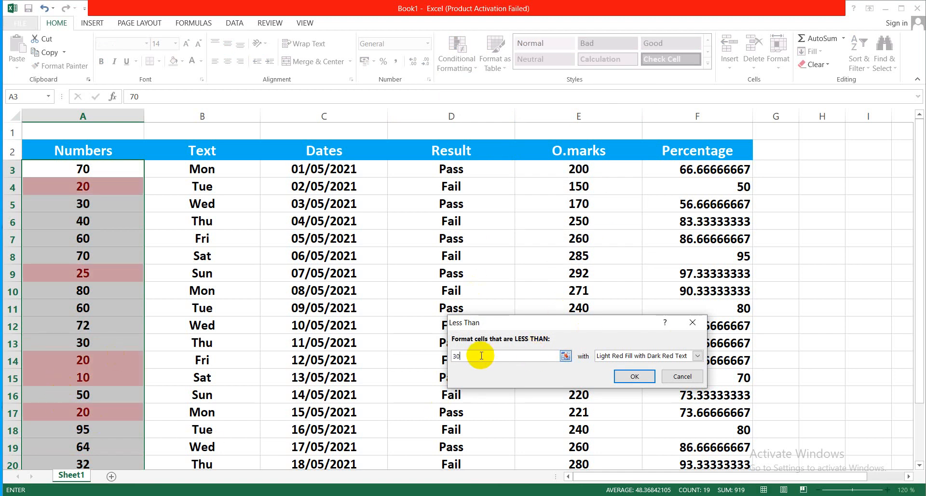
# Preview the Less Than rule with threshold 40 and Yellow Fill with Dark Yellow Text, and dismiss it without applying
pyautogui.press('BackSpace')
pyautogui.press('BackSpace')
pyautogui.write('40')
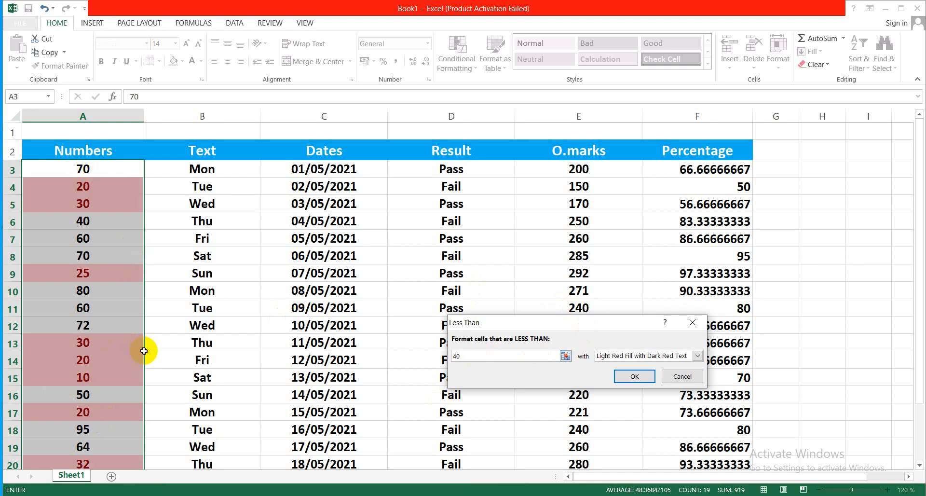
pyautogui.click(697, 355)
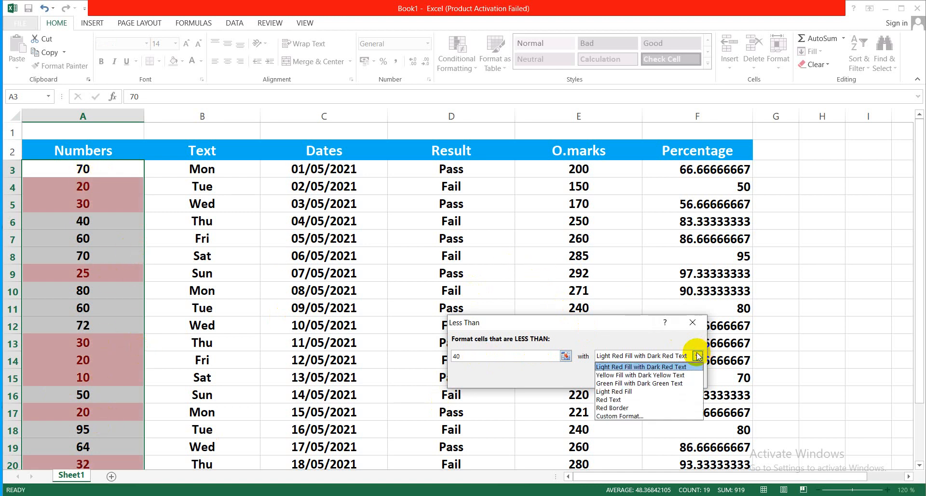
pyautogui.click(675, 375)
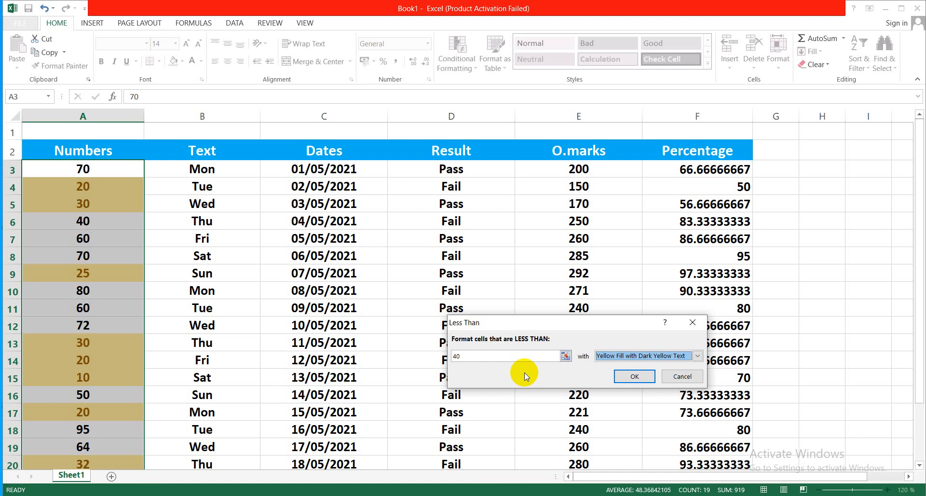
pyautogui.click(481, 352)
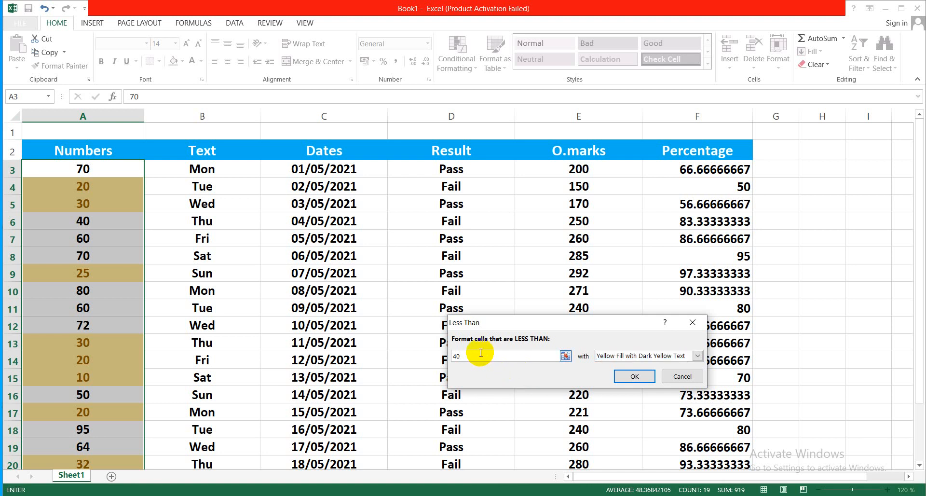
pyautogui.press('BackSpace')
pyautogui.press('BackSpace')
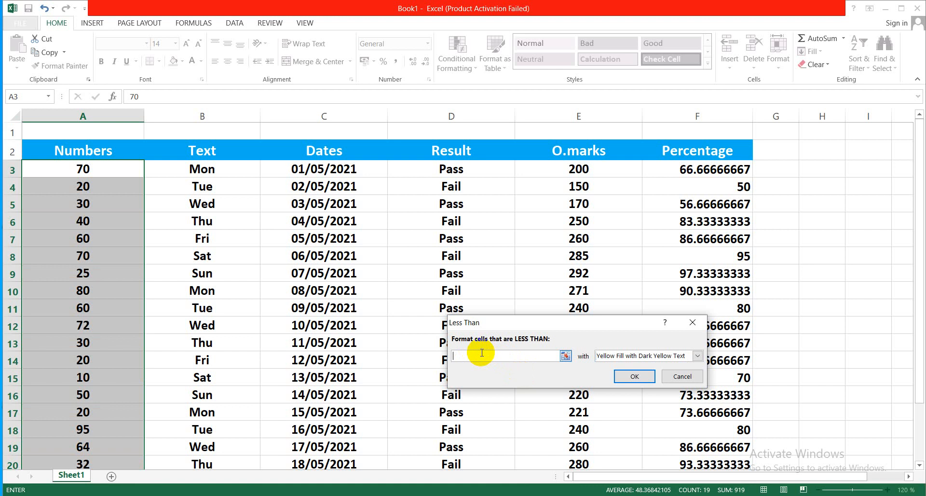
pyautogui.click(683, 376)
# Preview a Between highlight rule on the selected numbers with limits 50 and 80
pyautogui.click(459, 71)
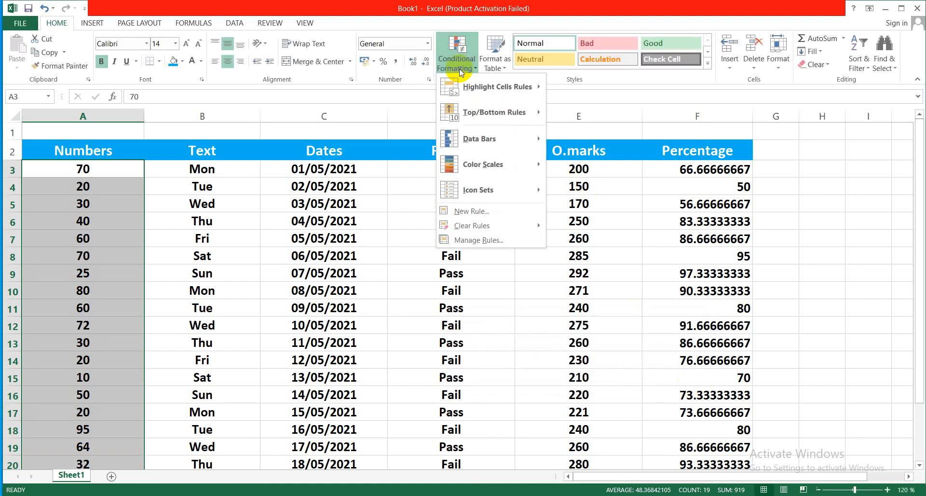
pyautogui.moveTo(482, 86)
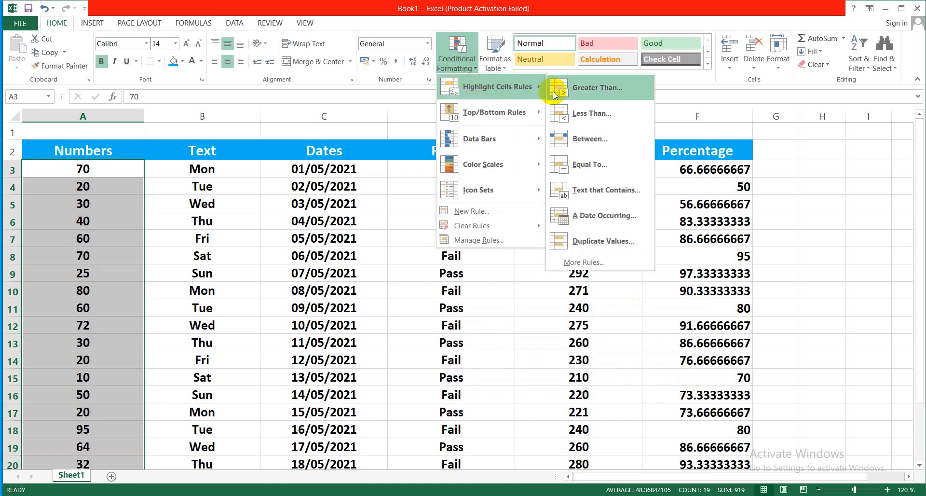
pyautogui.rightClick(588, 137)
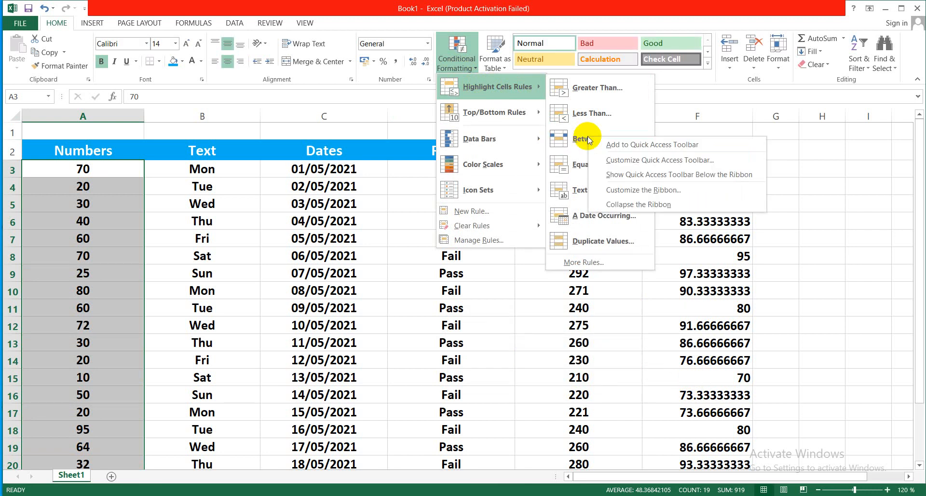
pyautogui.click(588, 137)
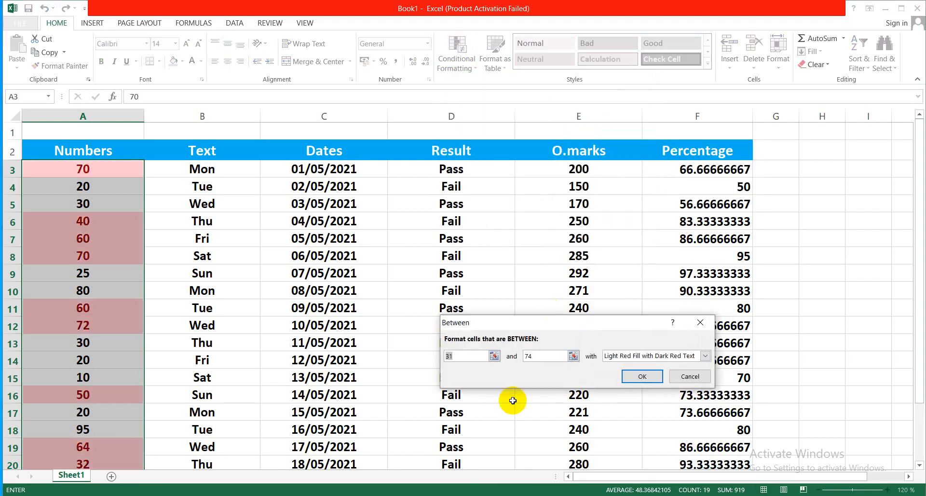
pyautogui.click(462, 355)
pyautogui.press('BackSpace')
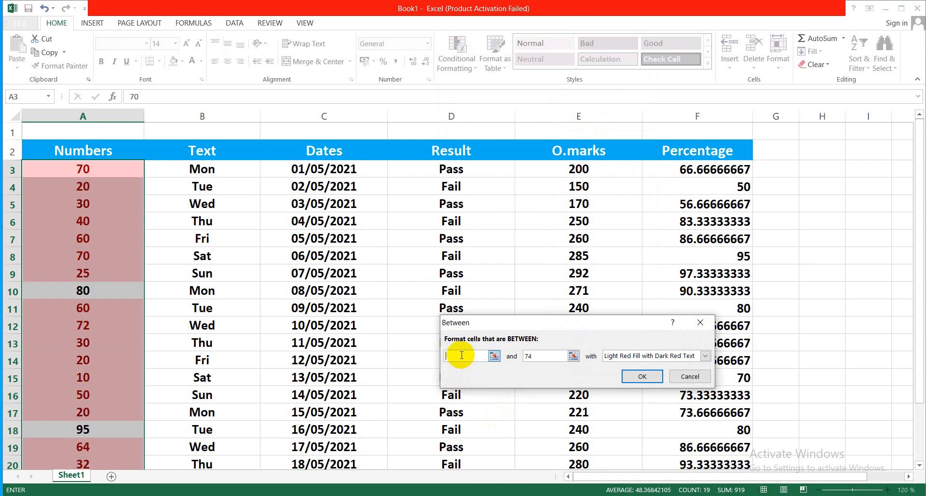
pyautogui.write('50')
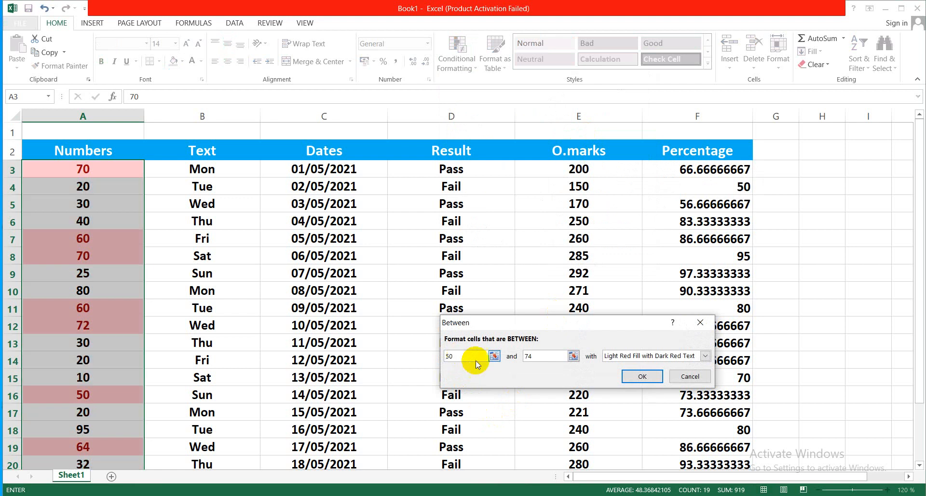
pyautogui.click(538, 356)
pyautogui.press('BackSpace')
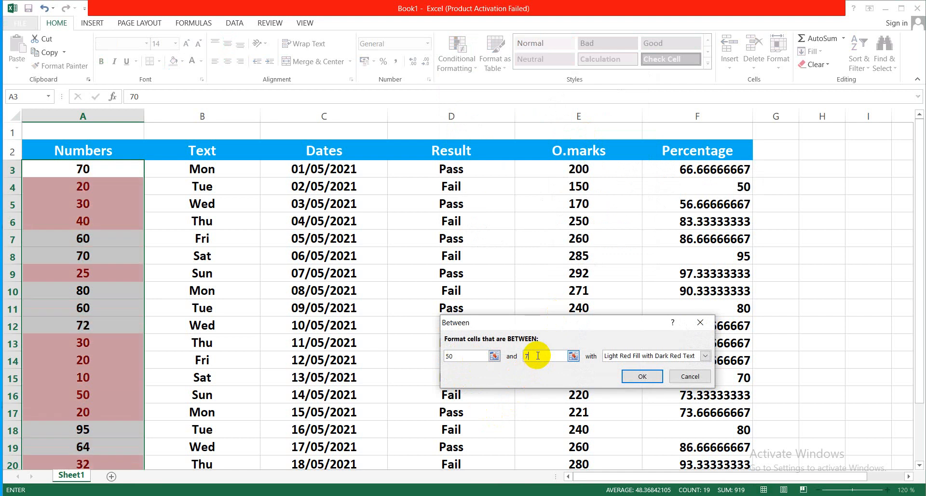
pyautogui.write('80')
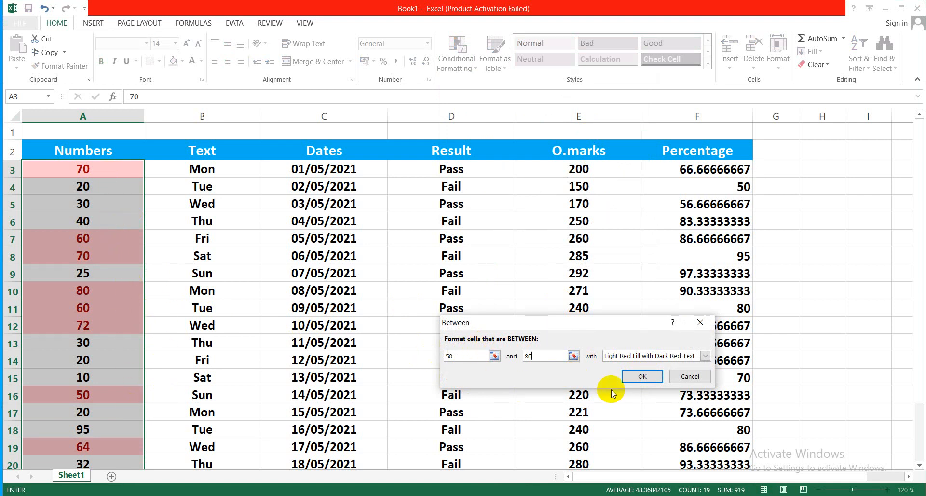
# Preview the Between rule with Red Text and with Green Fill with Dark Green Text, and dismiss it without applying
pyautogui.click(649, 357)
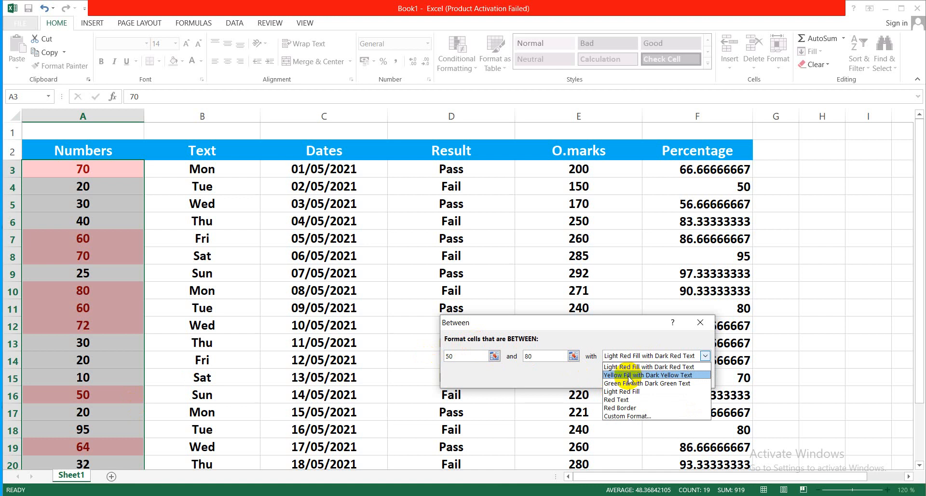
pyautogui.click(617, 399)
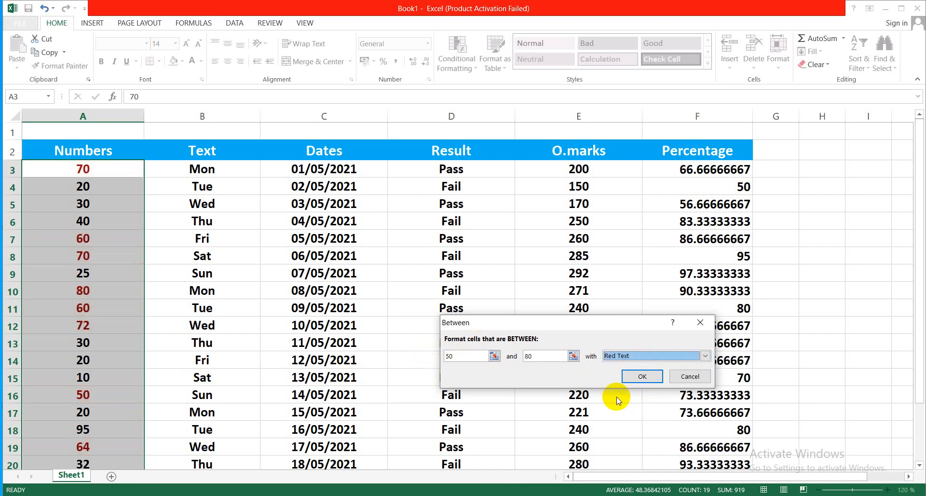
pyautogui.click(627, 358)
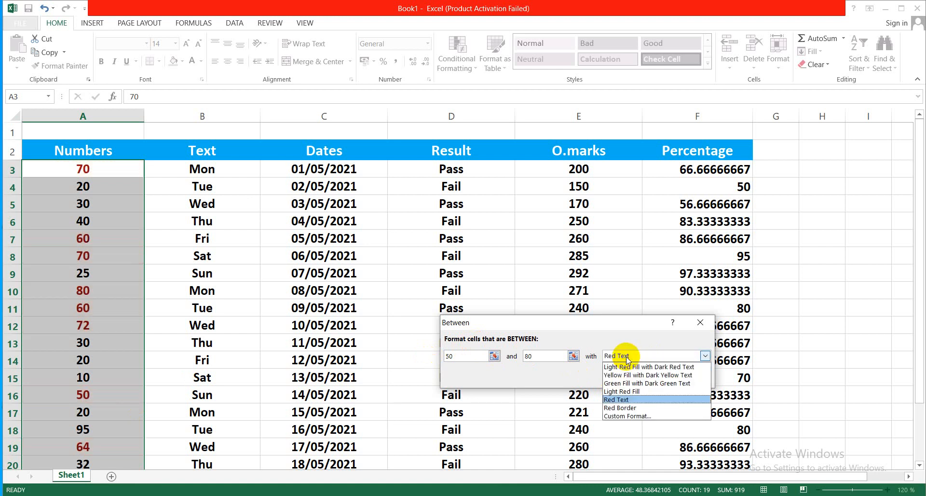
pyautogui.click(626, 383)
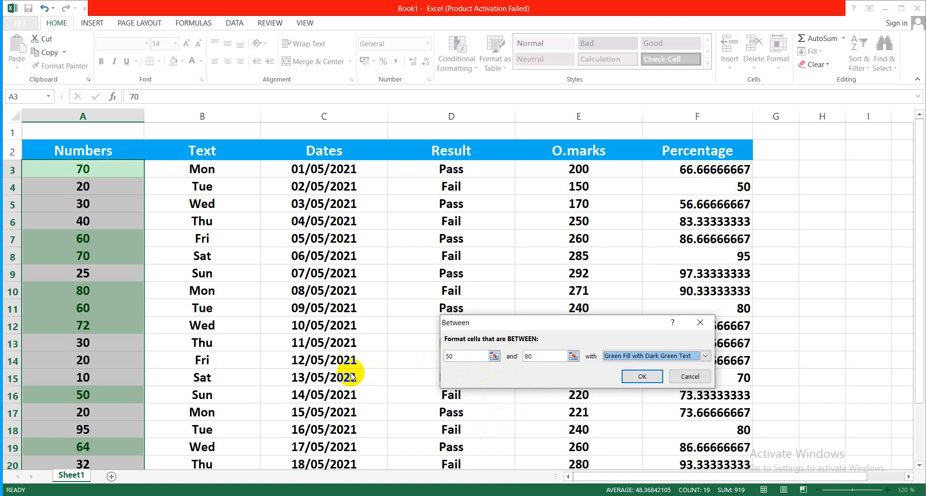
pyautogui.click(678, 381)
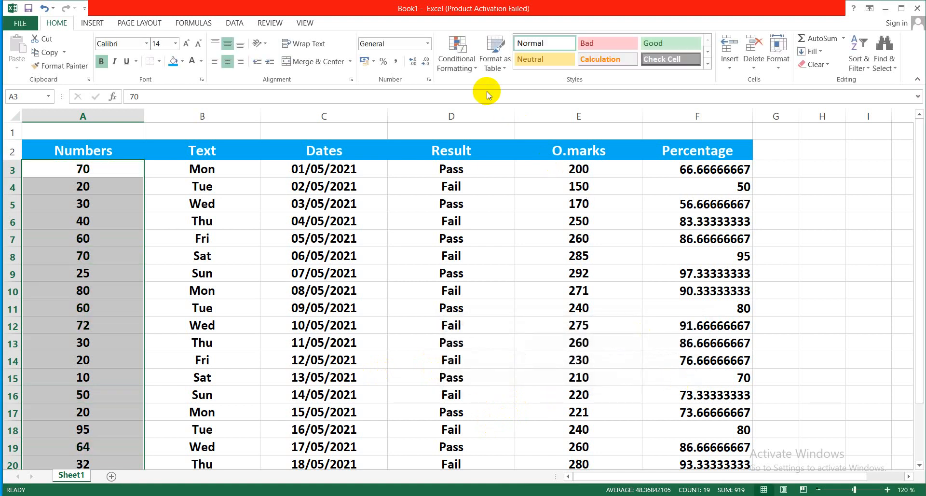
# Preview an Equal To highlight rule on the selected numbers with the value 30
pyautogui.click(462, 66)
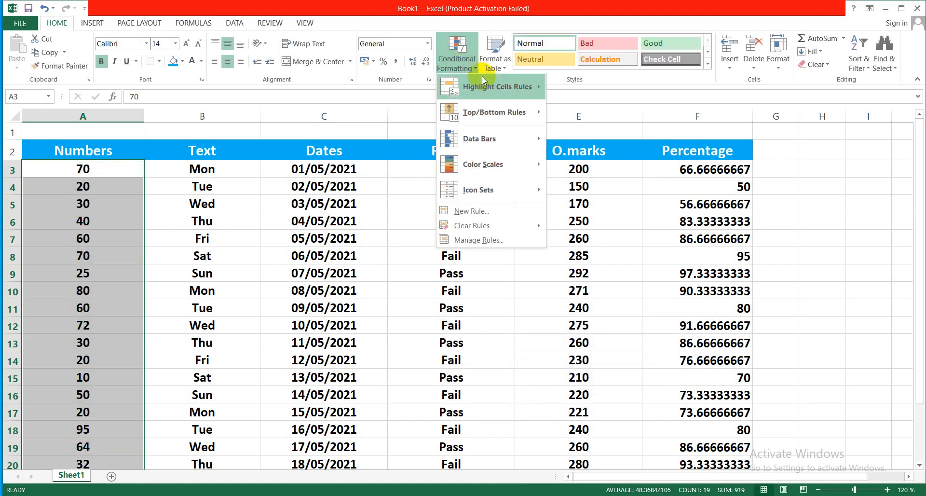
pyautogui.moveTo(524, 88)
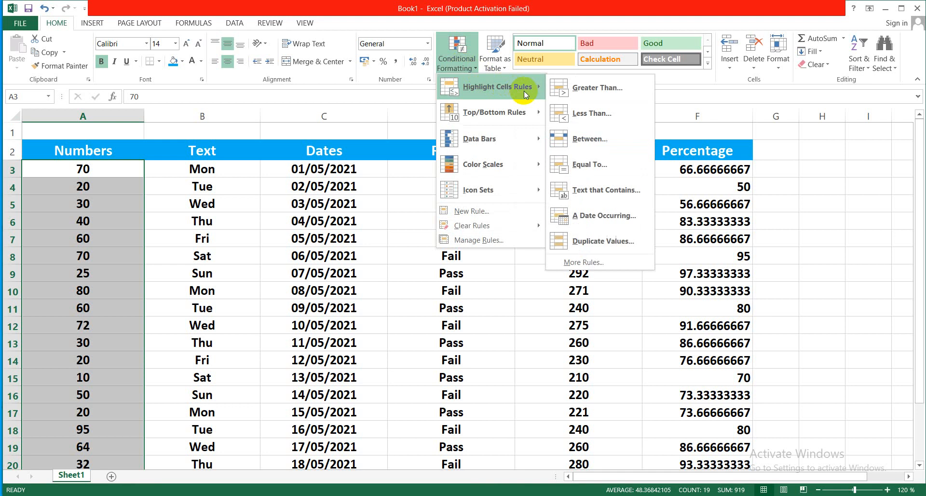
pyautogui.click(604, 167)
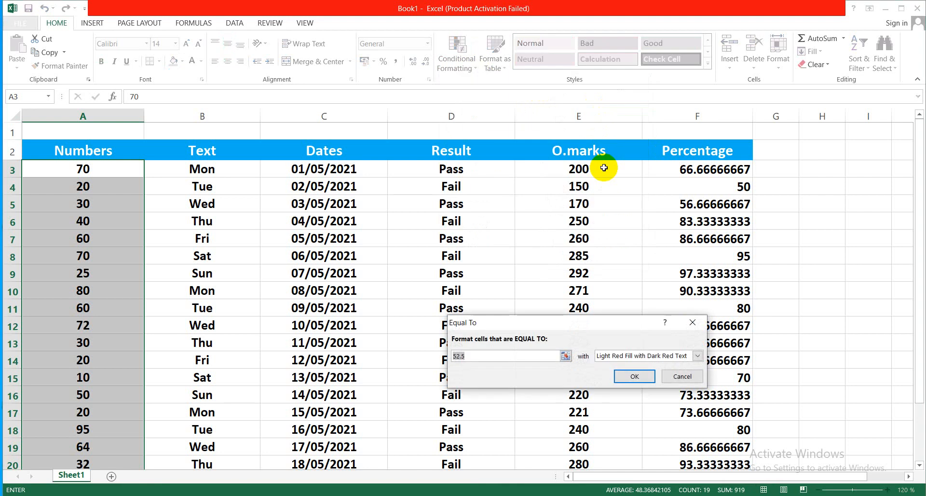
pyautogui.click(477, 353)
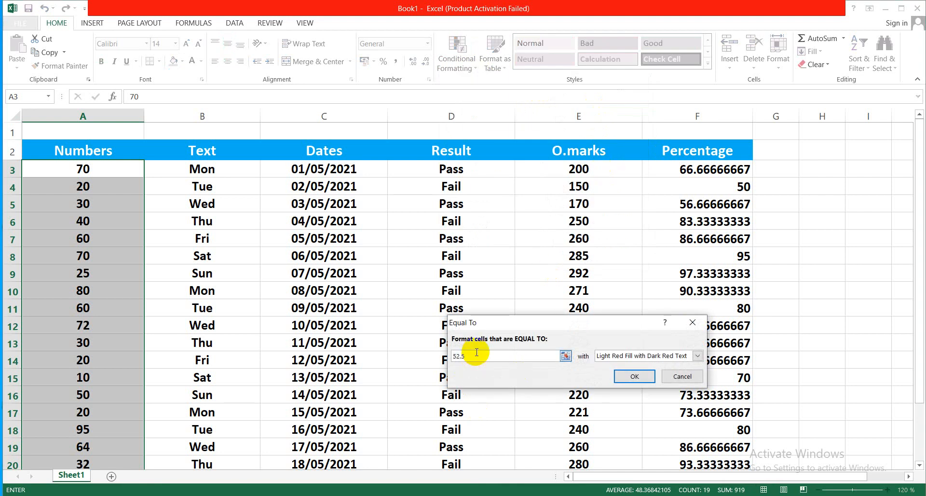
pyautogui.press('BackSpace')
pyautogui.press('BackSpace')
pyautogui.press('BackSpace')
pyautogui.press('BackSpace')
pyautogui.write('30')
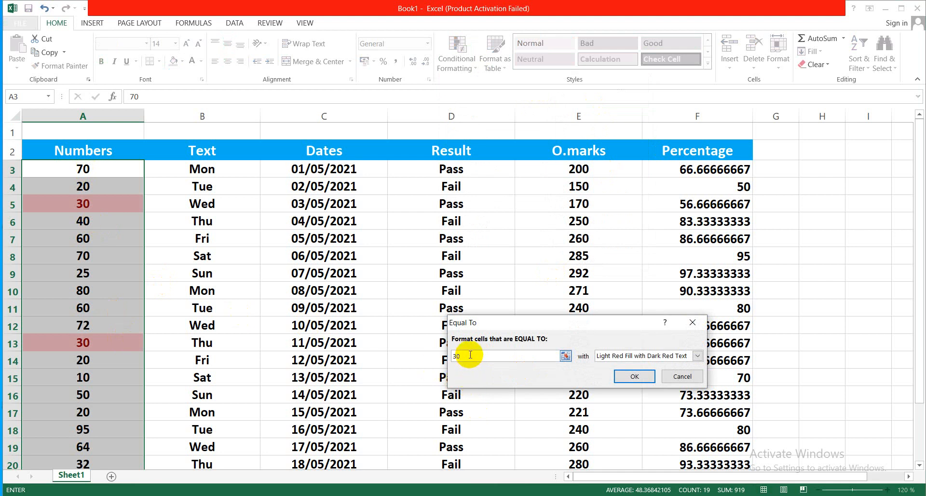
# Set the Equal To rule's value to 80 to preview its highlight, and dismiss the rule without applying
pyautogui.press('BackSpace')
pyautogui.press('BackSpace')
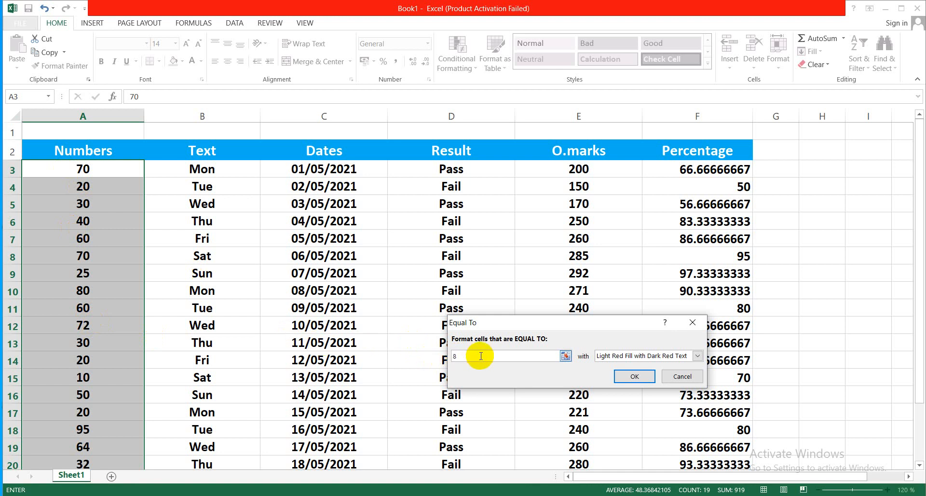
pyautogui.write('0')
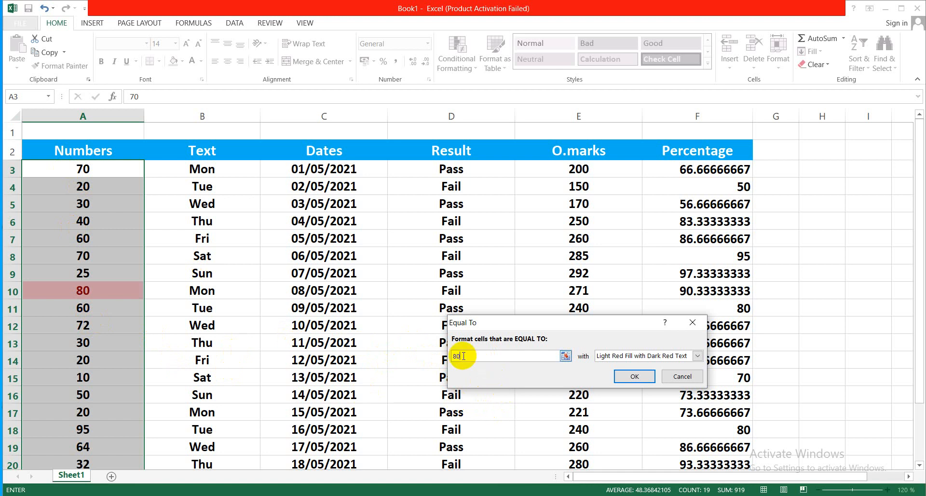
pyautogui.click(673, 377)
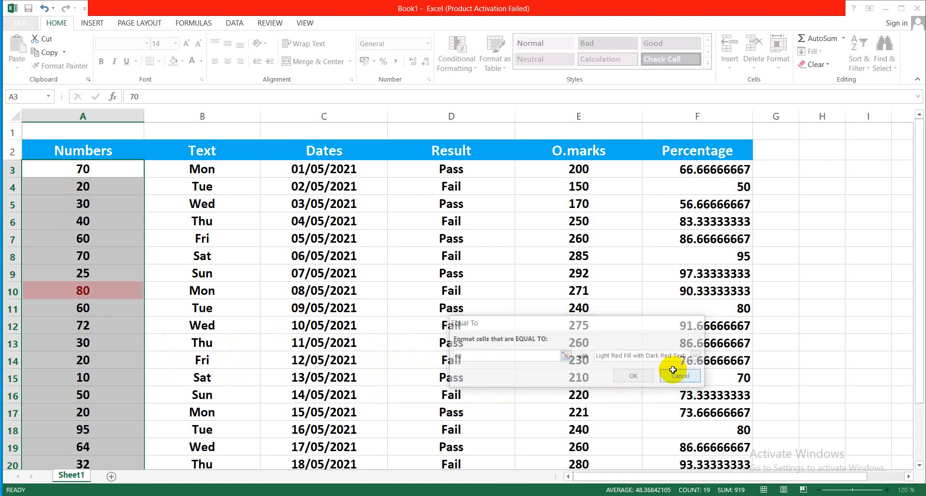
pyautogui.click(453, 58)
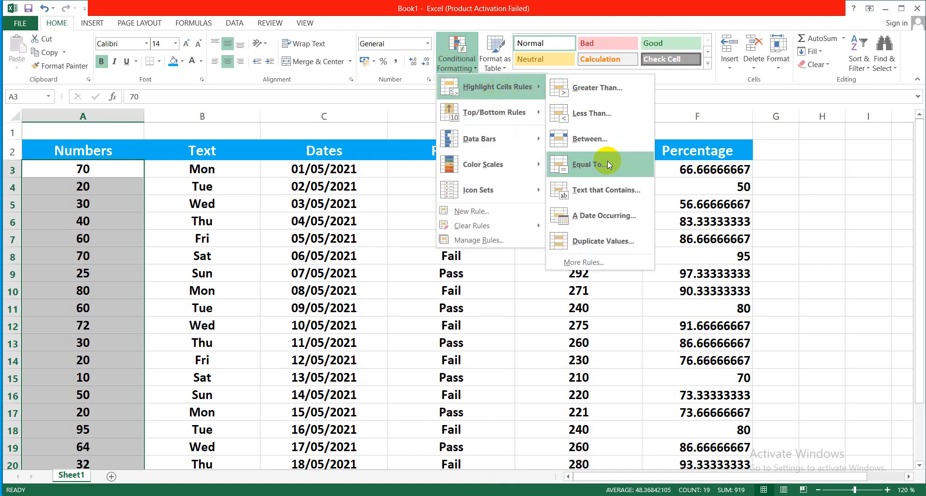
pyautogui.click(609, 193)
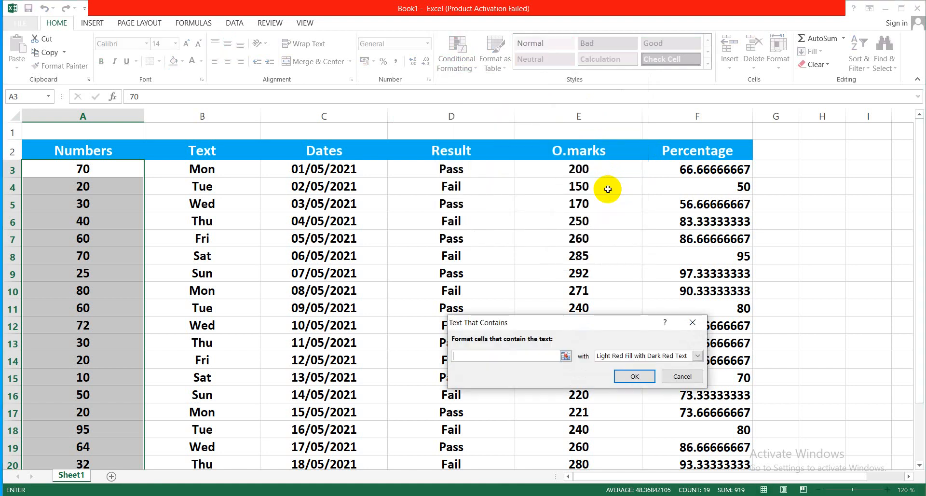
pyautogui.click(675, 378)
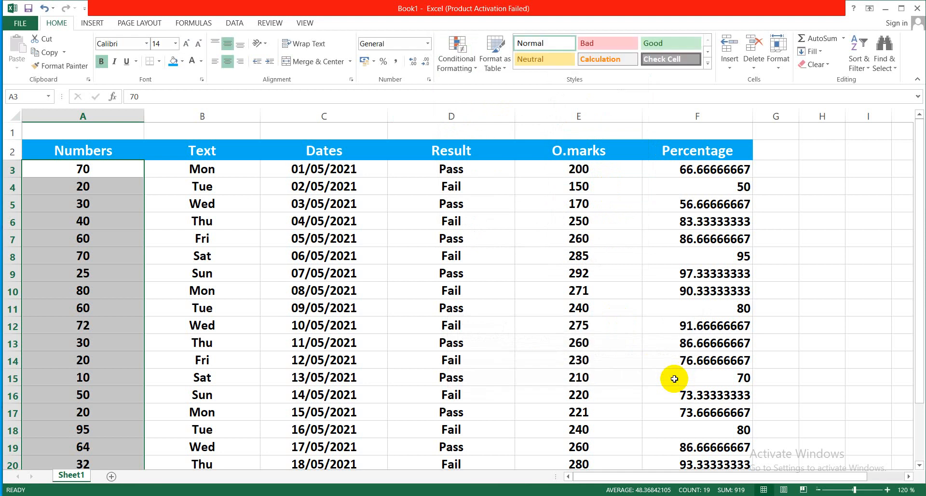
# Select the weekday entries B3:B19 and preview a Text That Contains highlight rule for the text FRI
pyautogui.moveTo(244, 175); pyautogui.dragTo(241, 449)
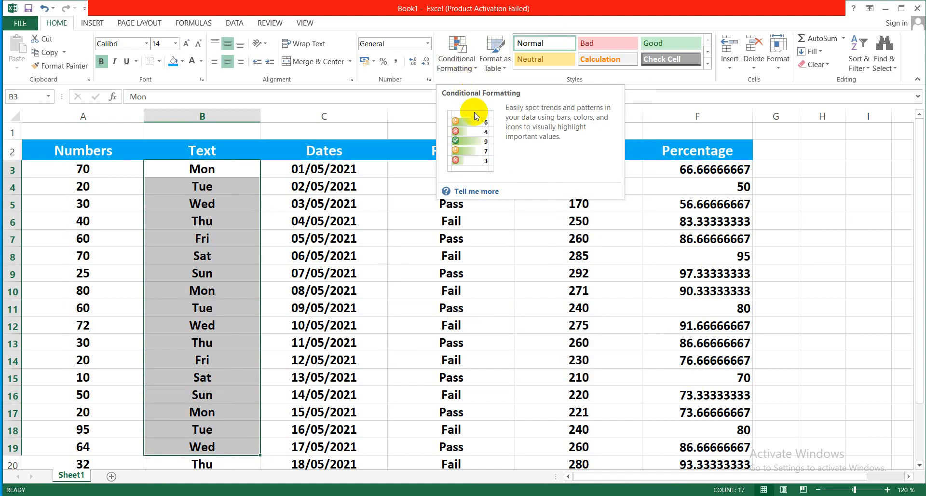
pyautogui.hotkey('ctrl', 'q')
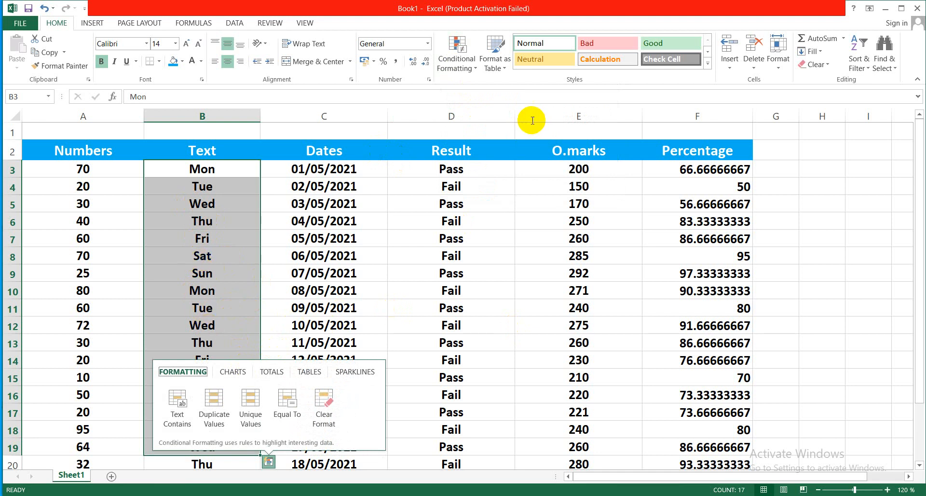
pyautogui.click(460, 70)
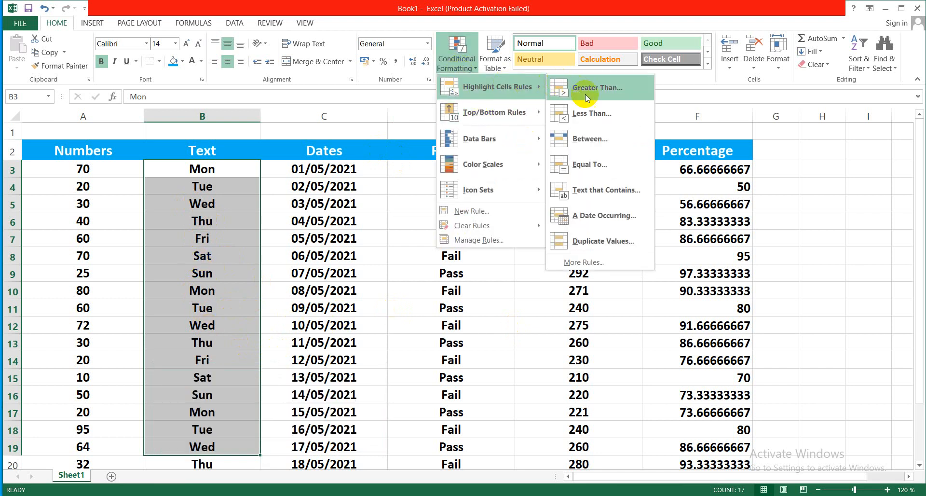
pyautogui.click(606, 189)
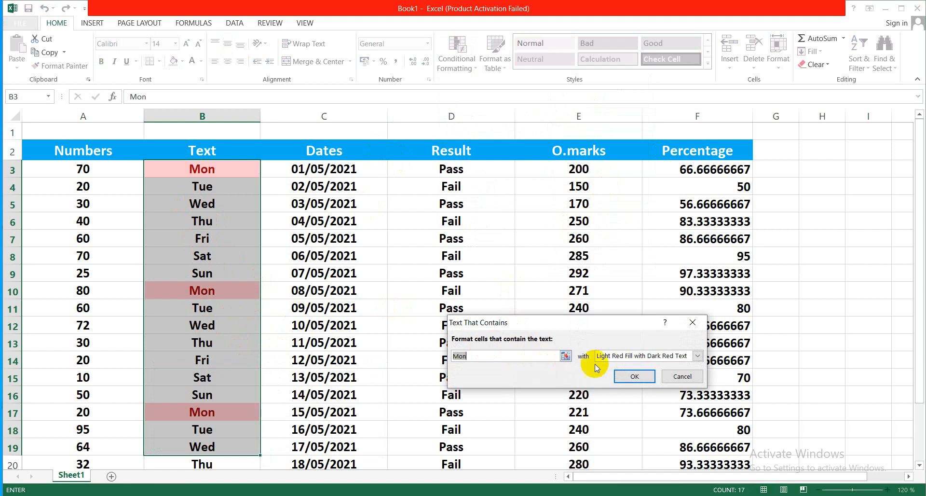
pyautogui.click(538, 356)
pyautogui.press('BackSpace')
pyautogui.press('BackSpace')
pyautogui.press('BackSpace')
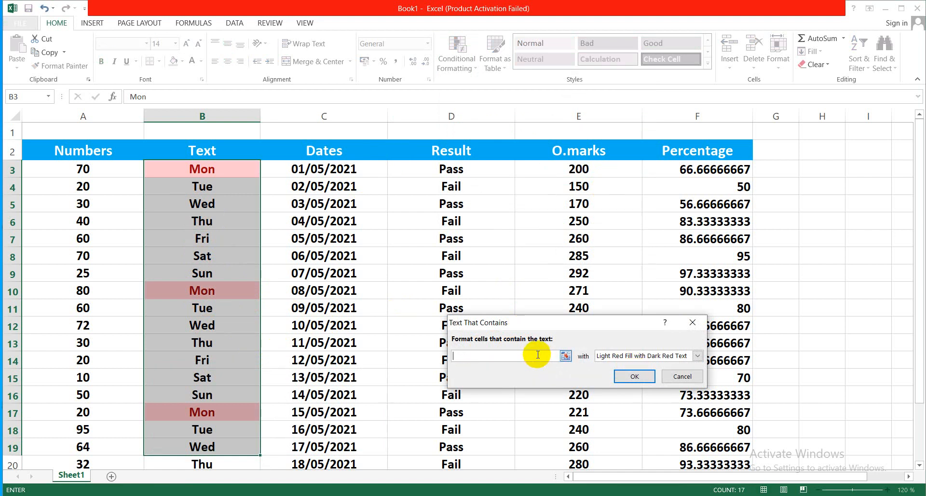
pyautogui.write('FRI')
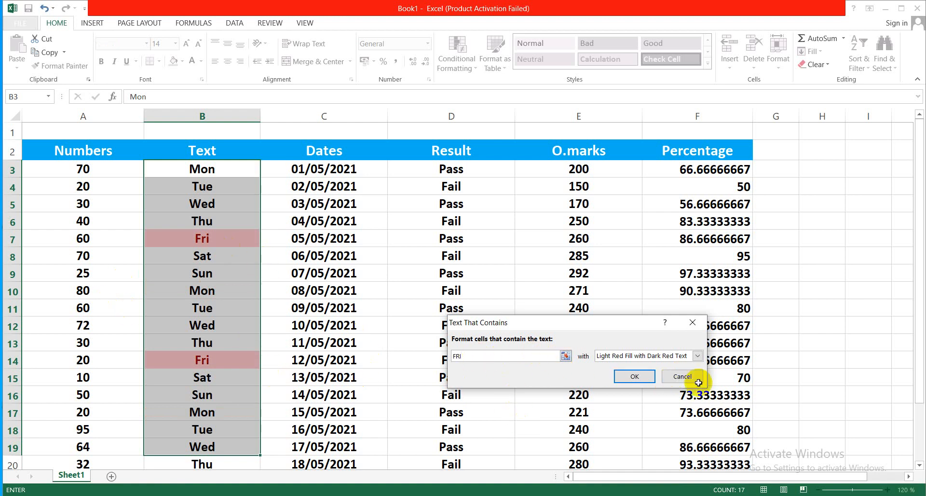
# Preview the Text That Contains rule with Green Fill with Dark Green Text, and dismiss it without applying
pyautogui.click(697, 357)
pyautogui.click(639, 380)
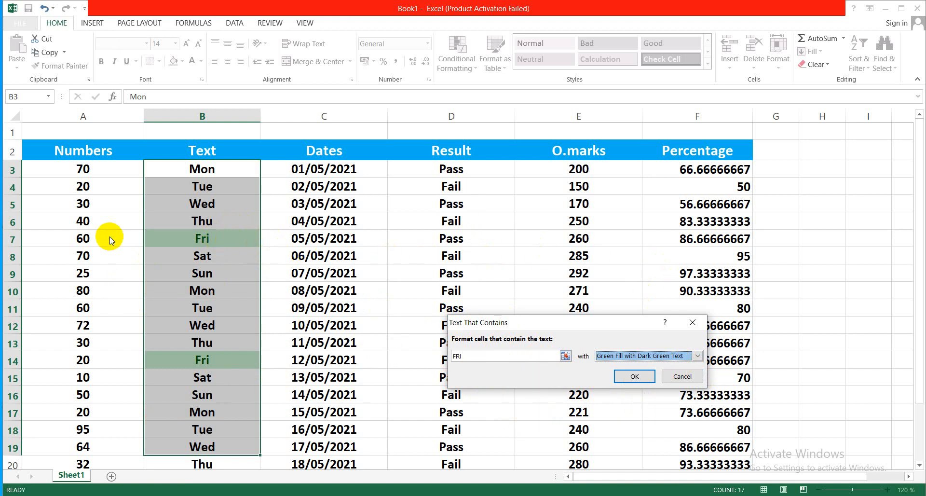
pyautogui.click(678, 377)
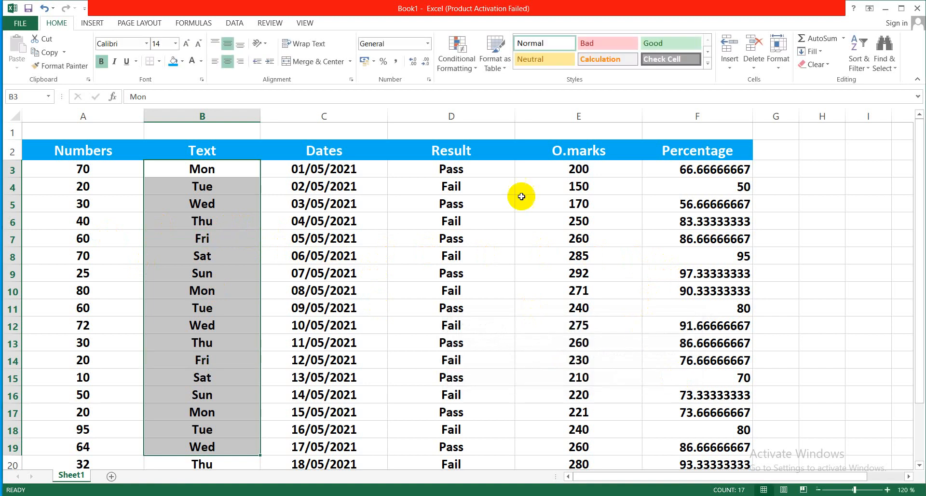
pyautogui.click(456, 53)
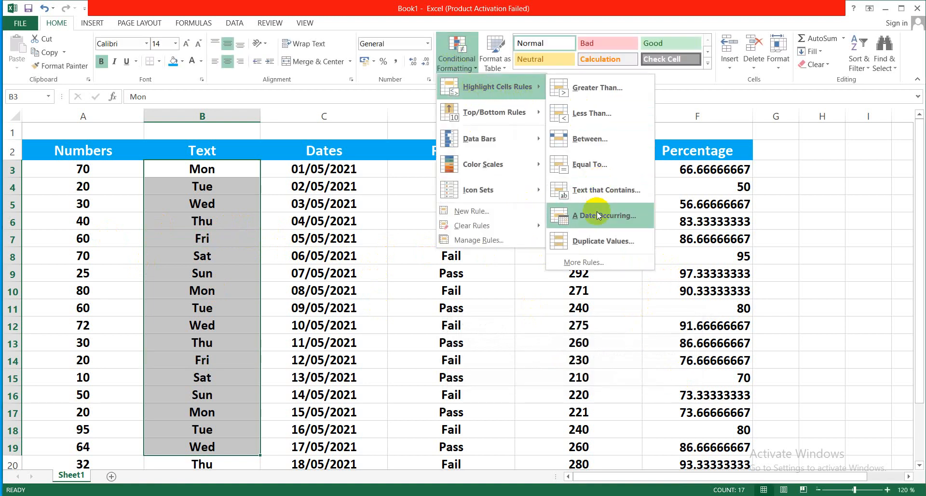
pyautogui.click(613, 268)
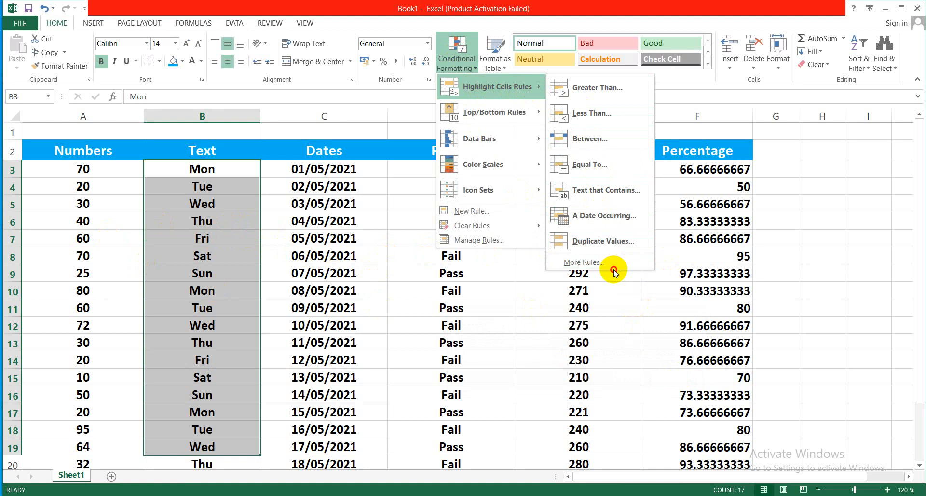
pyautogui.click(558, 320)
# Select the date entries C3:C21 and set the worksheet zoom to 110%
pyautogui.moveTo(352, 168); pyautogui.dragTo(344, 444)
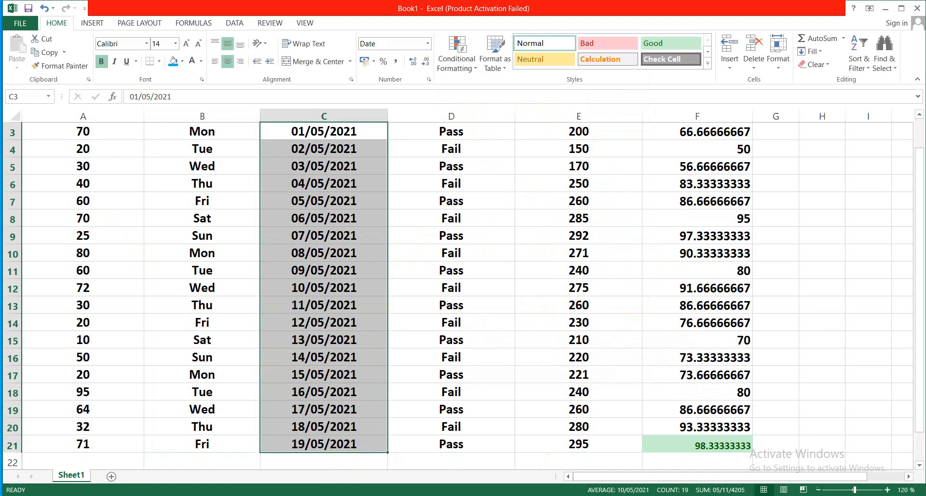
pyautogui.rightClick(819, 492)
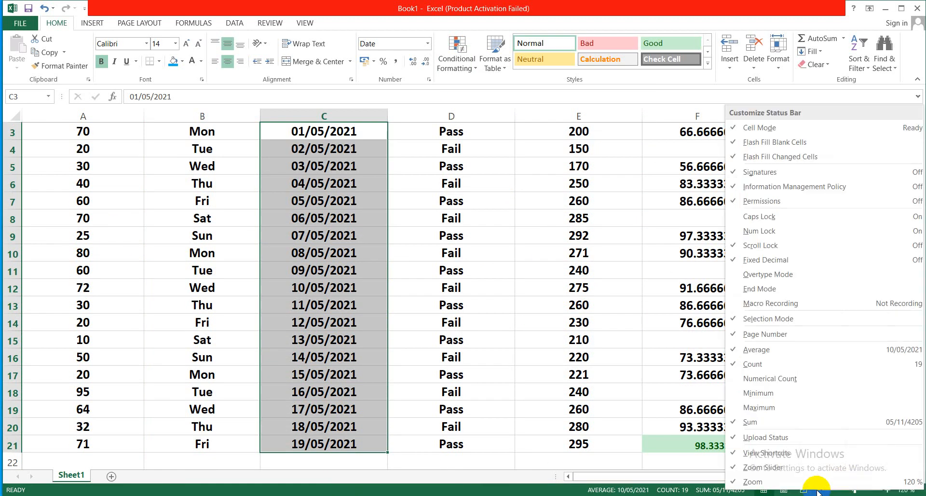
pyautogui.click(818, 492)
pyautogui.click(818, 490)
pyautogui.click(818, 491)
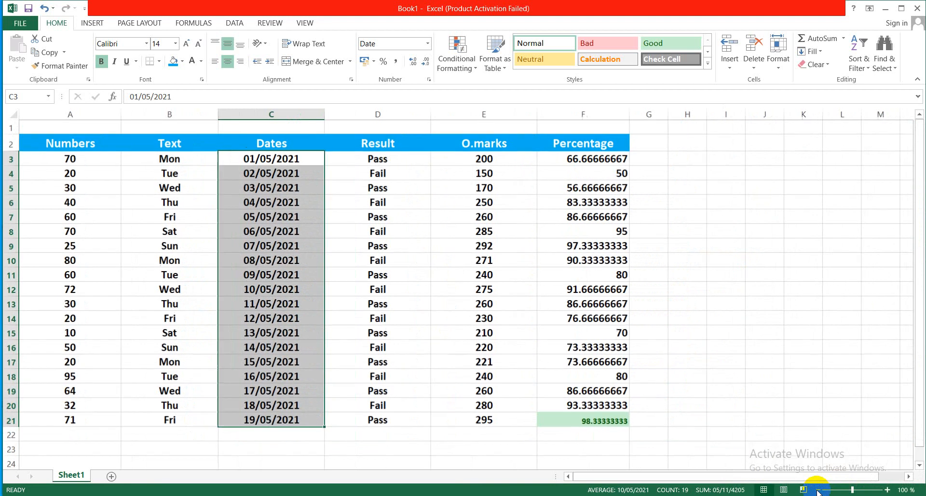
pyautogui.click(818, 491)
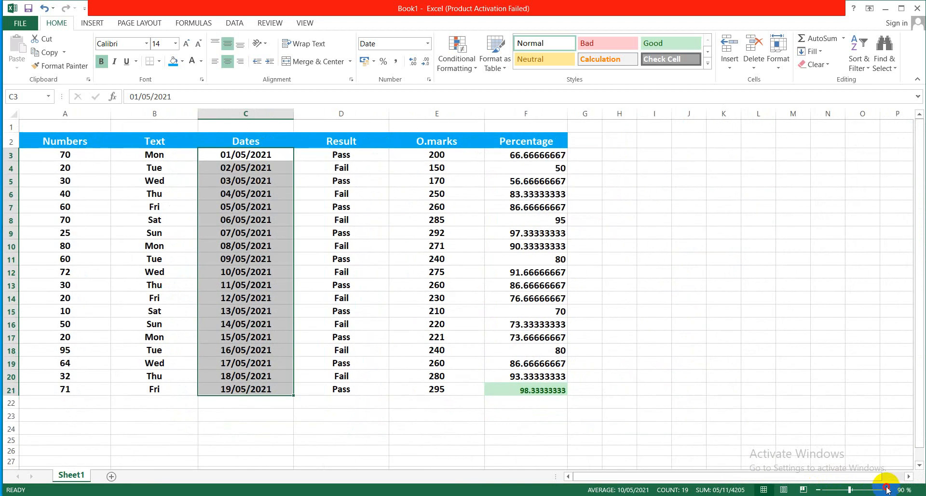
pyautogui.click(888, 490)
pyautogui.click(888, 491)
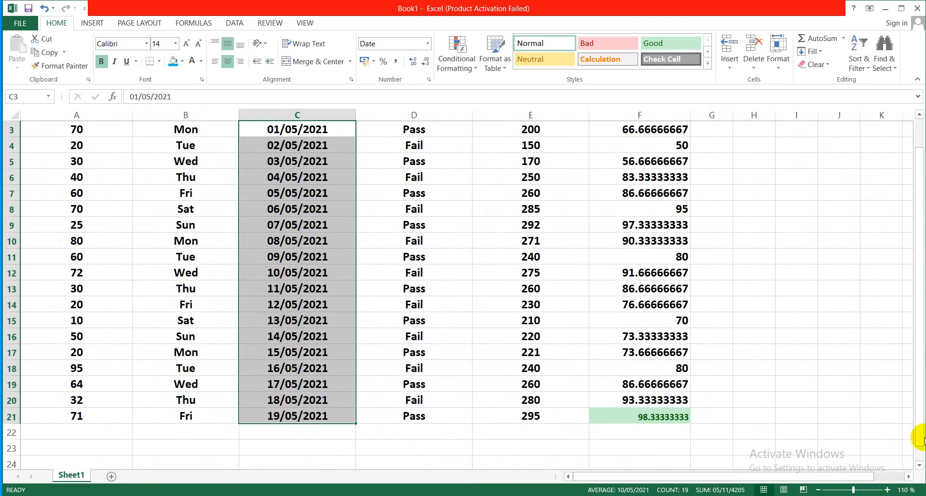
pyautogui.moveTo(916, 423); pyautogui.dragTo(916, 393)
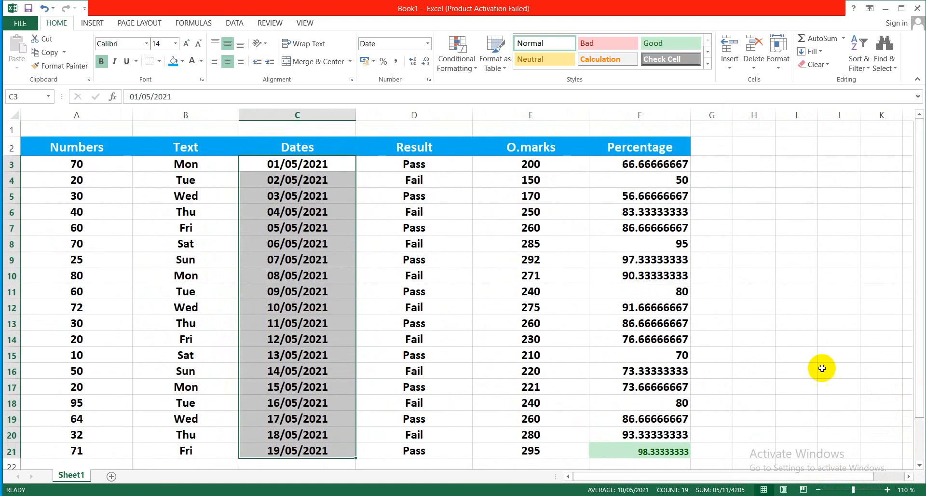
# Preview an A Date Occurring highlight rule on the selected dates with the Yesterday option
pyautogui.click(460, 67)
pyautogui.moveTo(471, 89)
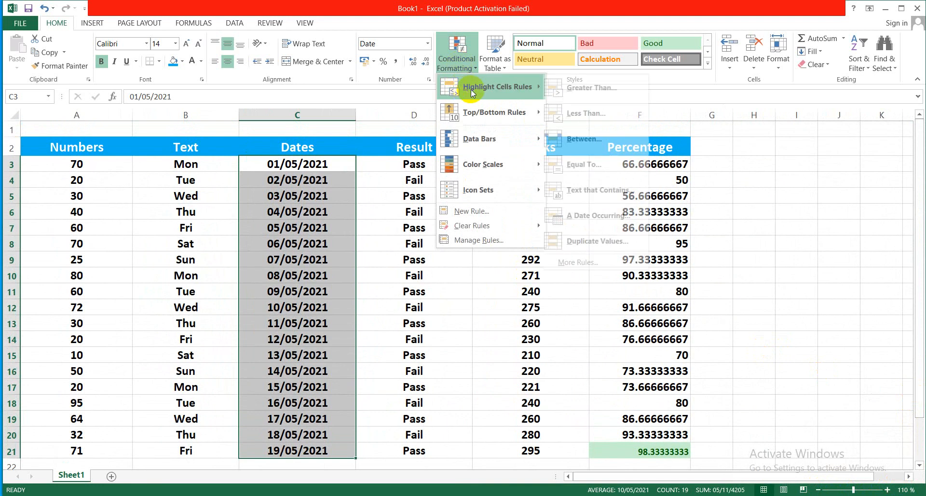
pyautogui.click(597, 217)
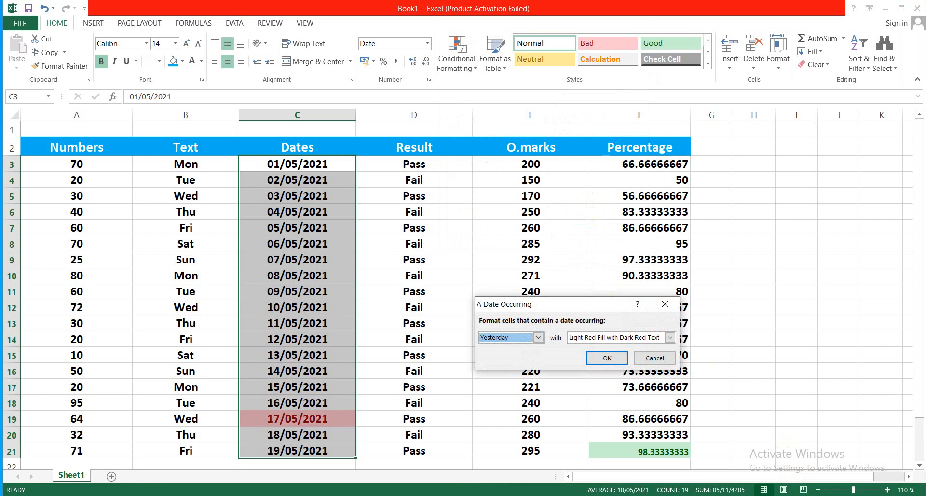
pyautogui.moveTo(875, 495)
pyautogui.click(539, 337)
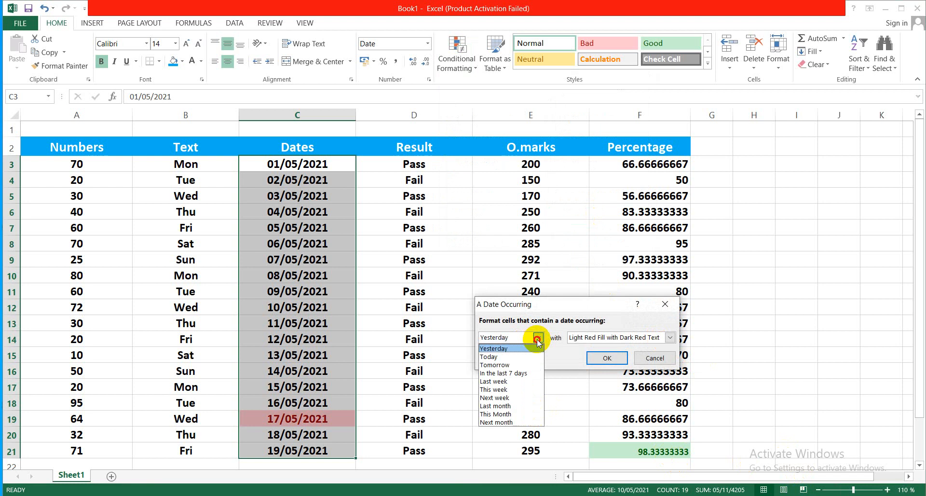
pyautogui.click(507, 347)
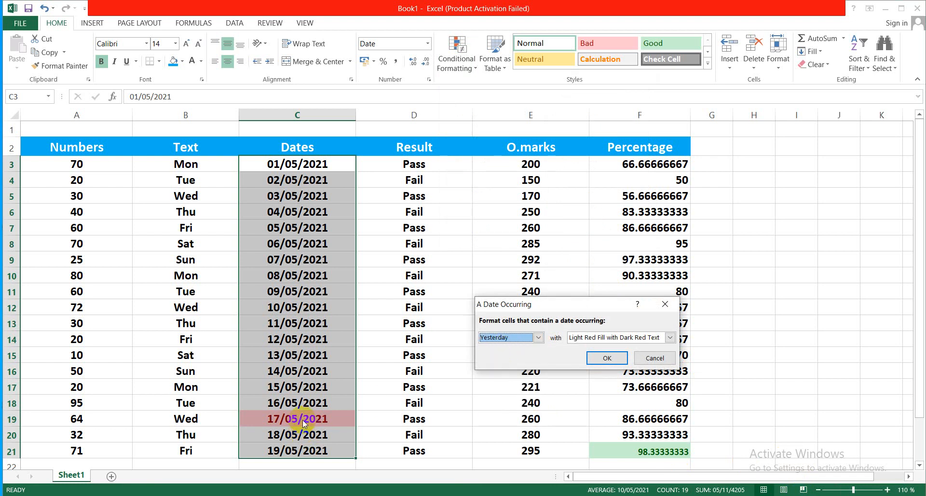
# Preview the A Date Occurring rule with the Today option and with the Tomorrow option
pyautogui.click(539, 338)
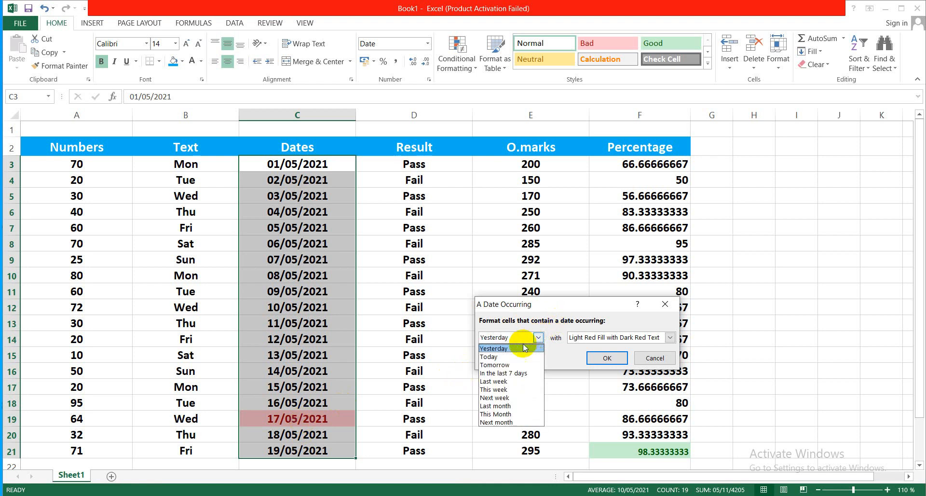
pyautogui.click(510, 359)
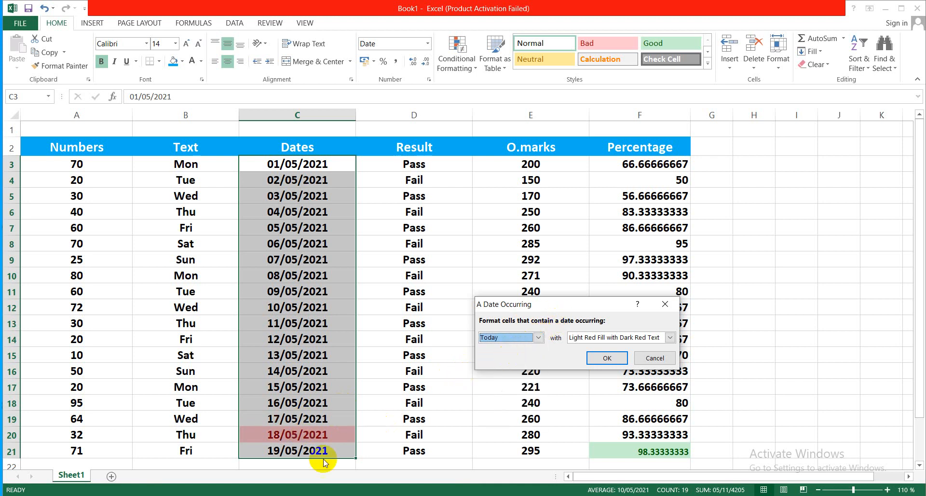
pyautogui.click(539, 337)
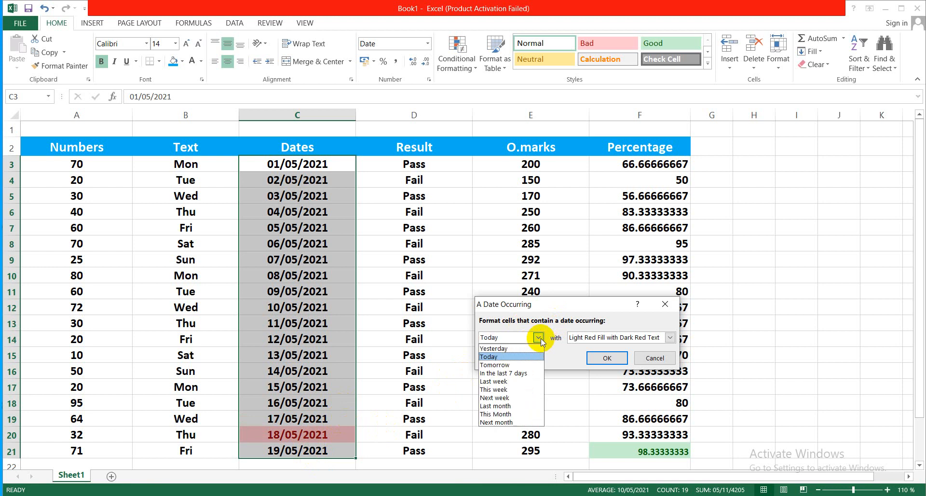
pyautogui.click(502, 364)
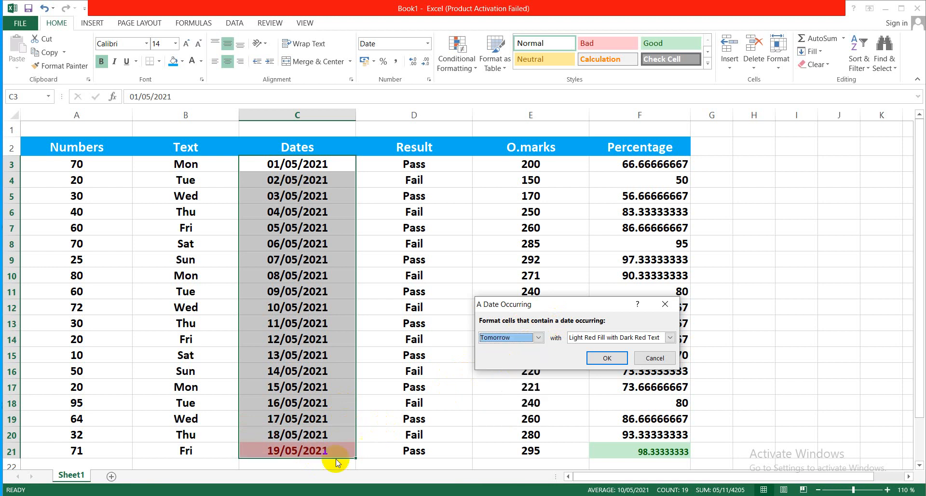
# Preview the A Date Occurring rule with In the last 7 days, and dismiss it without applying
pyautogui.click(538, 337)
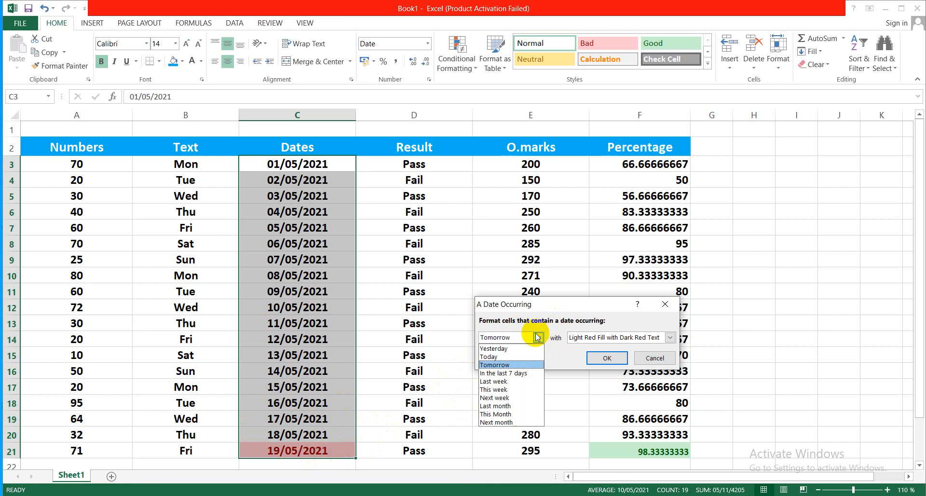
pyautogui.click(524, 372)
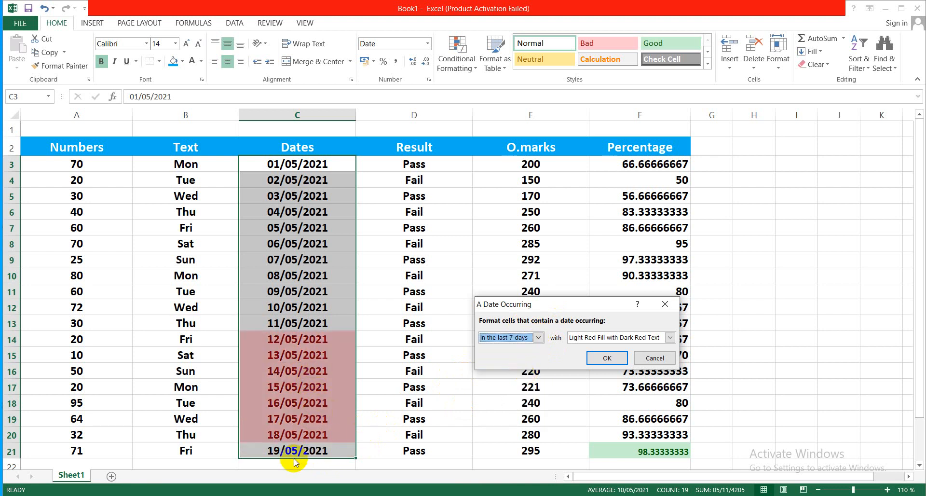
pyautogui.click(539, 338)
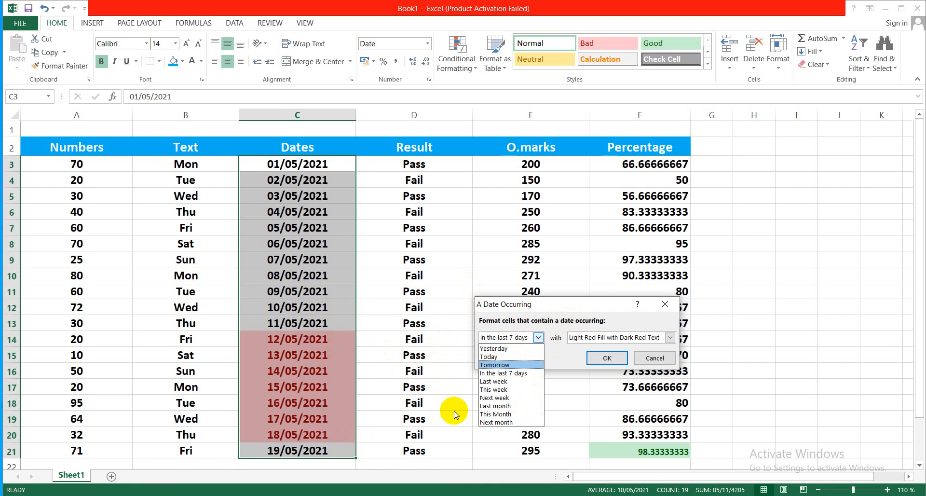
pyautogui.click(659, 359)
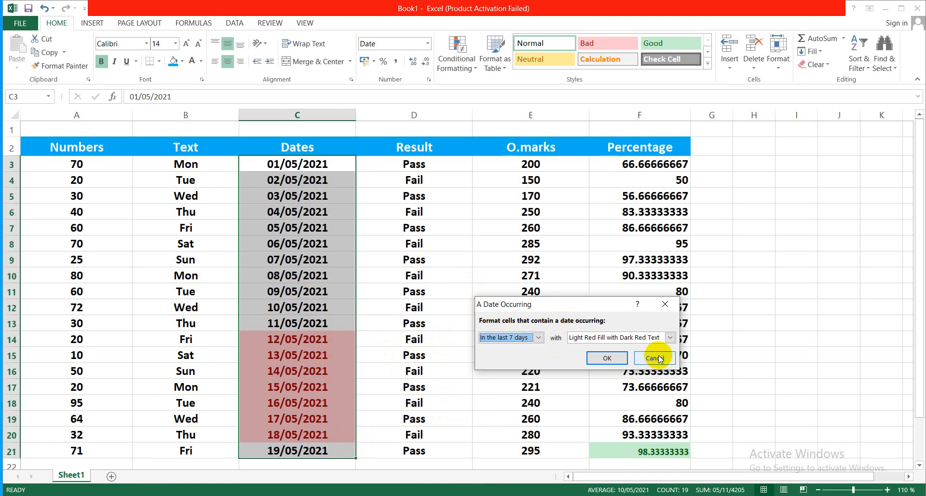
pyautogui.click(659, 358)
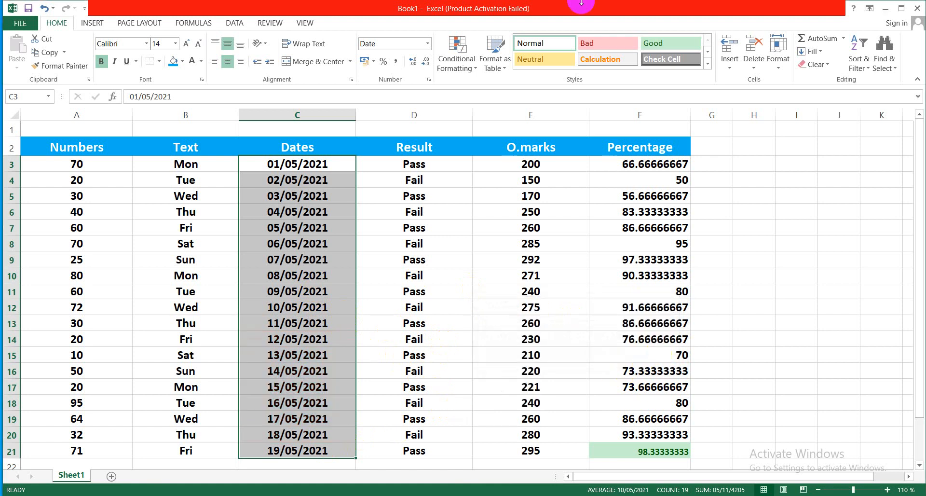
pyautogui.click(455, 59)
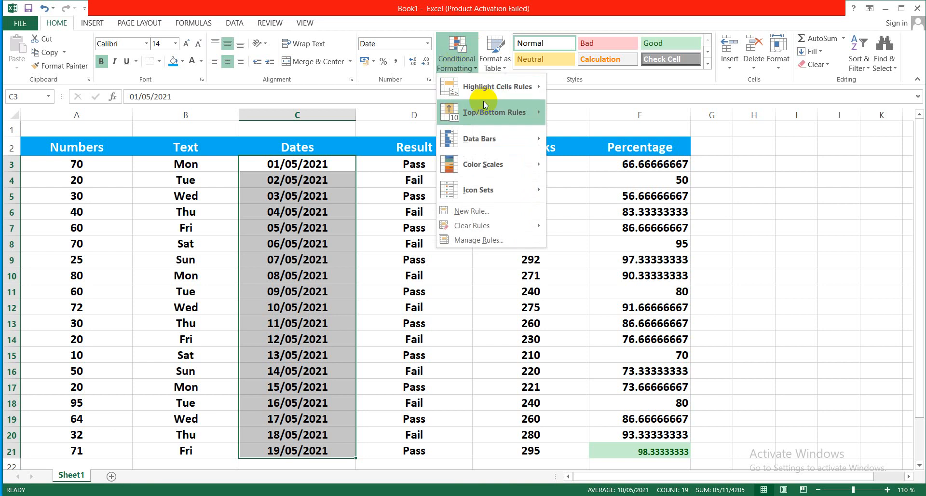
pyautogui.moveTo(526, 97)
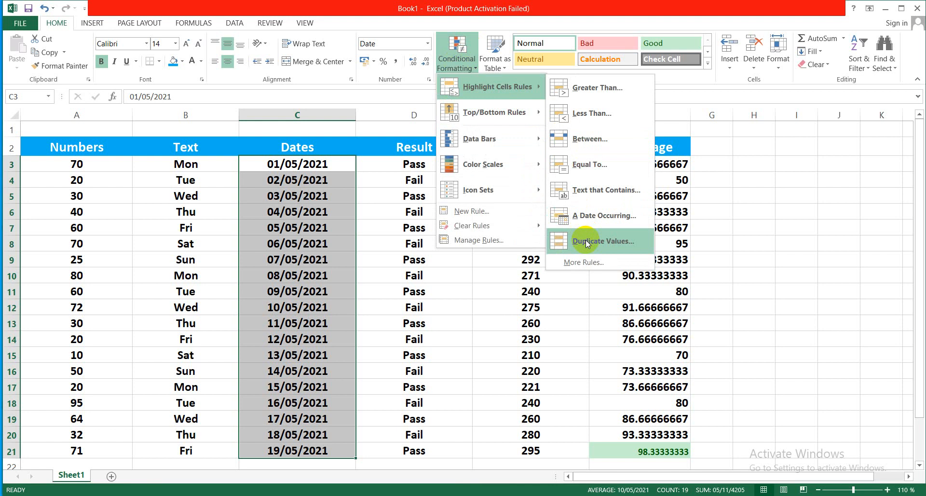
pyautogui.click(478, 328)
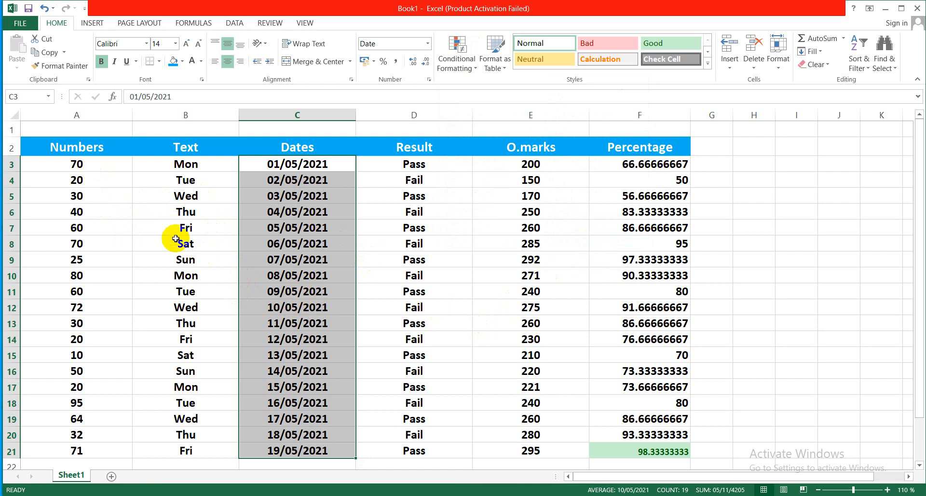
pyautogui.moveTo(96, 173); pyautogui.dragTo(97, 304)
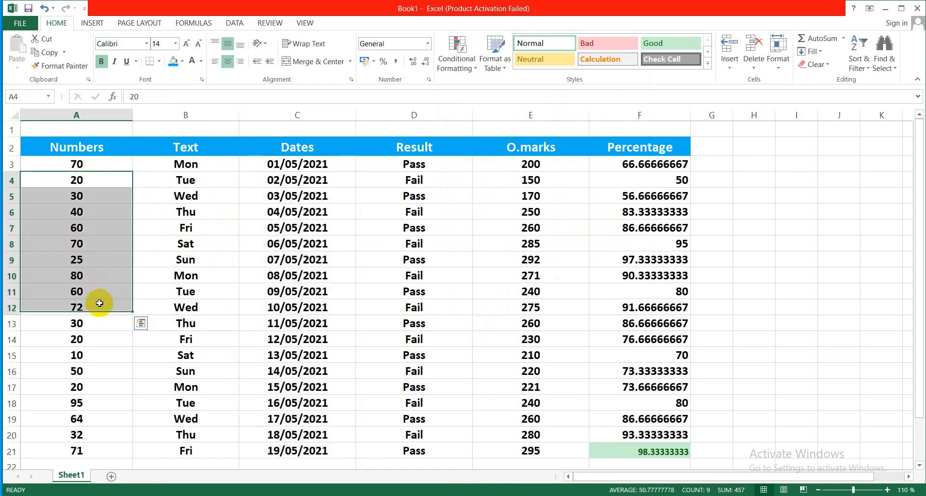
# Select the weekday entries from B3 down, preview a Duplicate Values highlight rule on them, and dismiss it without applying
pyautogui.moveTo(209, 164); pyautogui.dragTo(207, 462)
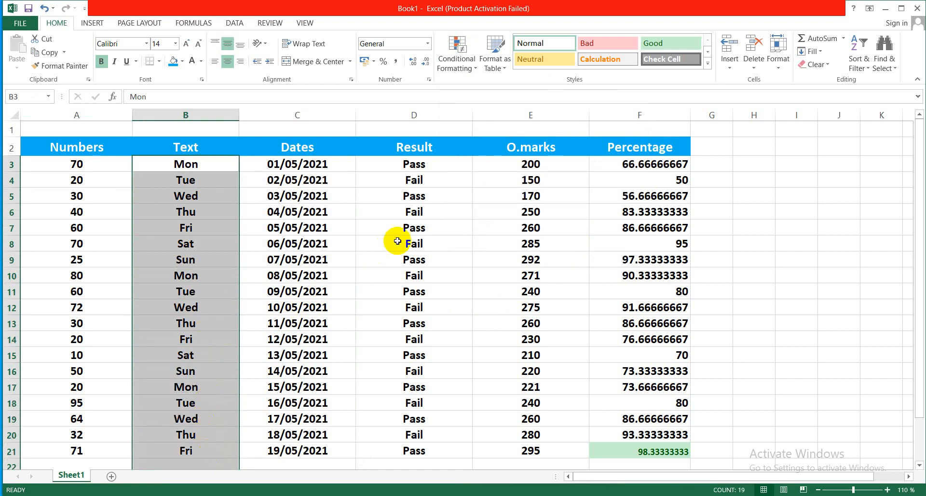
pyautogui.click(471, 76)
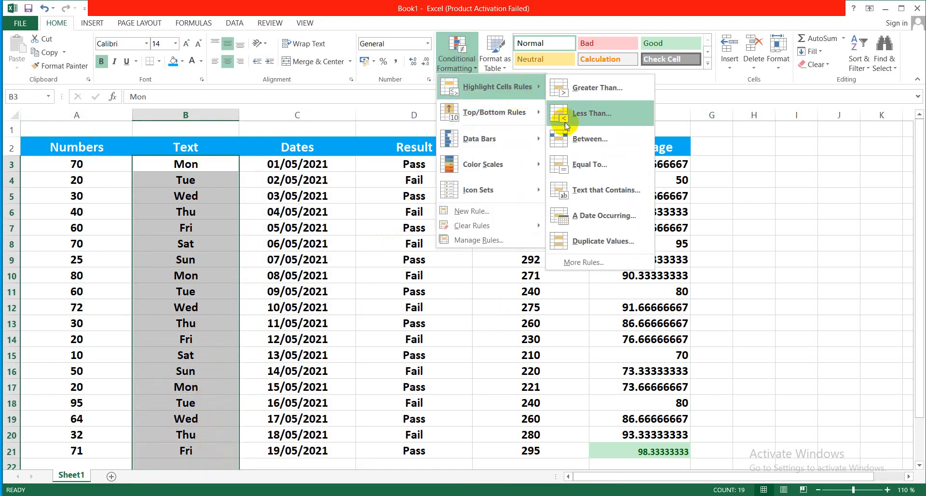
pyautogui.click(596, 233)
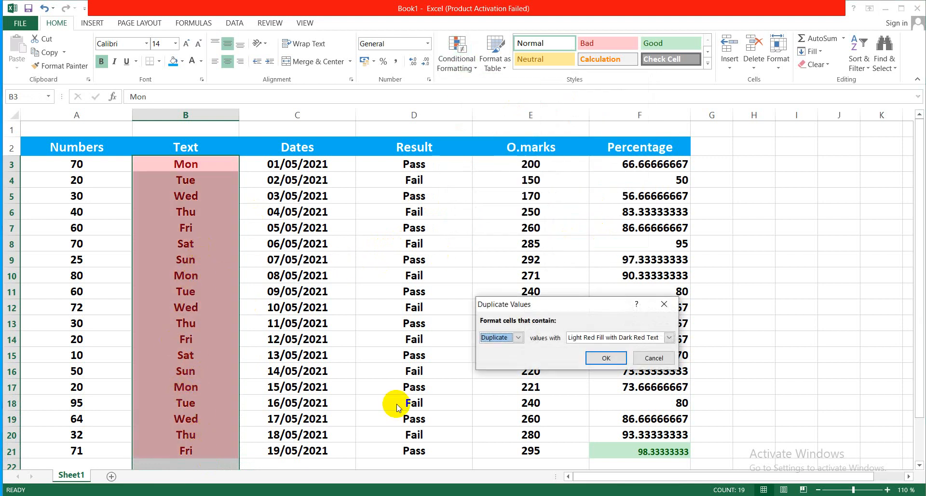
pyautogui.click(651, 358)
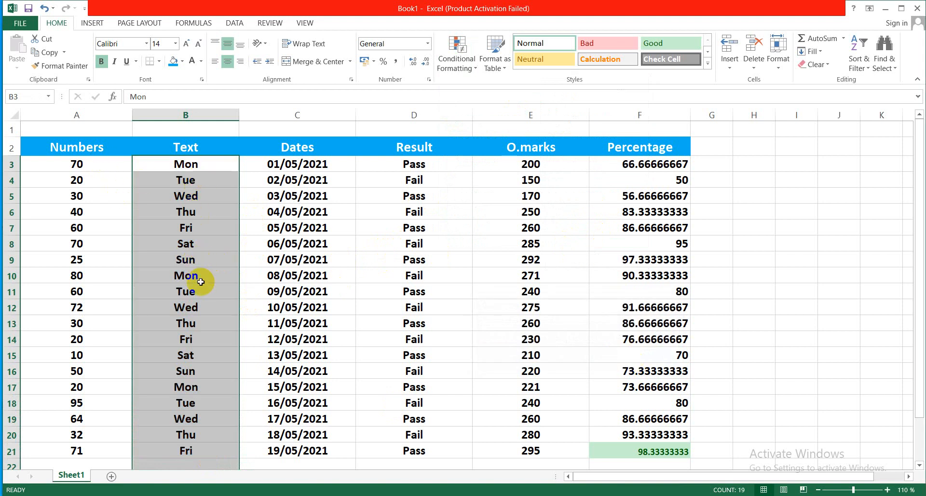
# Select the Numbers entries from A3 down, preview a Duplicate Values highlight rule on them, and dismiss it without applying
pyautogui.moveTo(100, 164); pyautogui.dragTo(100, 464)
pyautogui.click(471, 71)
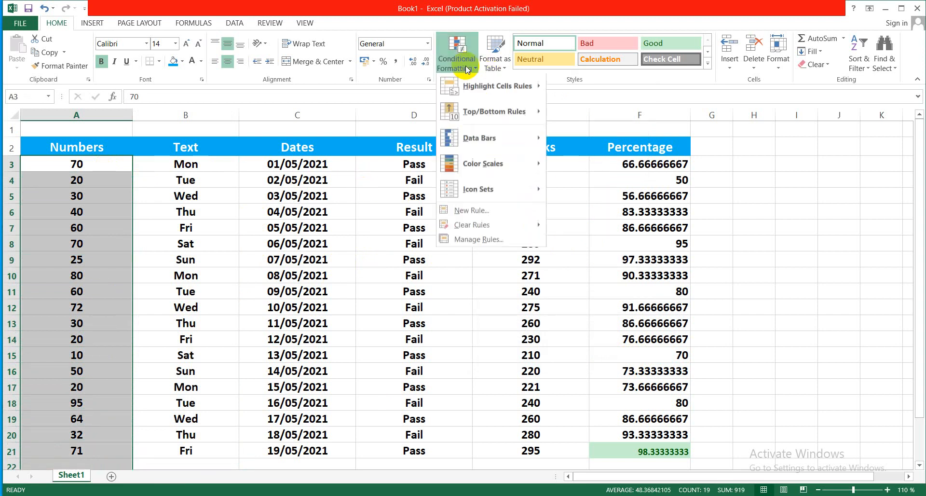
pyautogui.moveTo(497, 85)
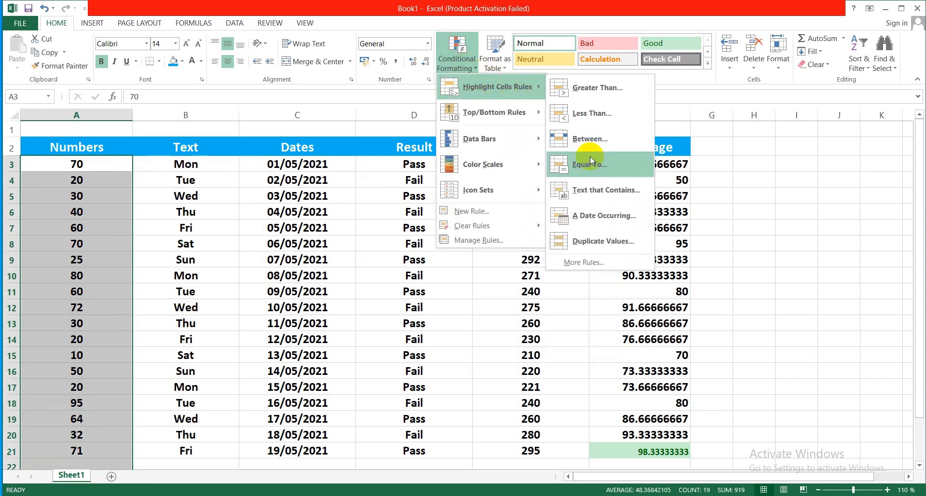
pyautogui.click(603, 241)
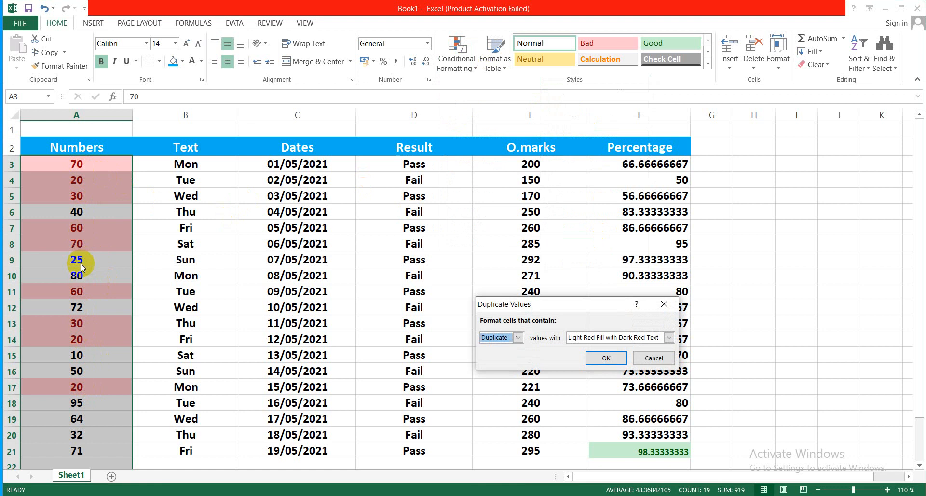
pyautogui.click(653, 358)
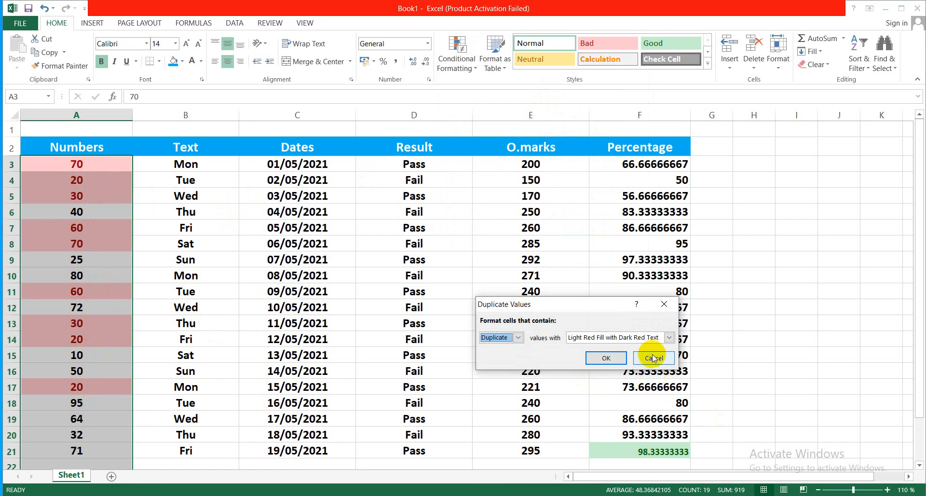
pyautogui.click(653, 358)
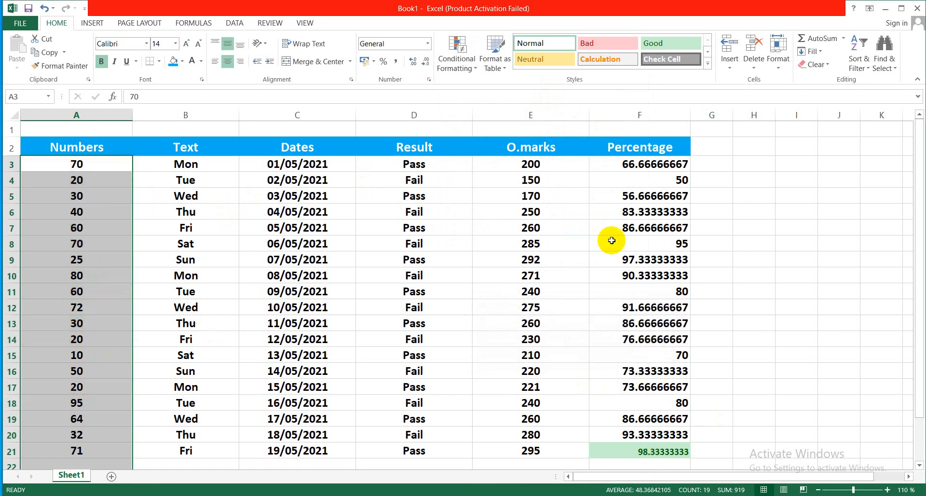
pyautogui.click(458, 56)
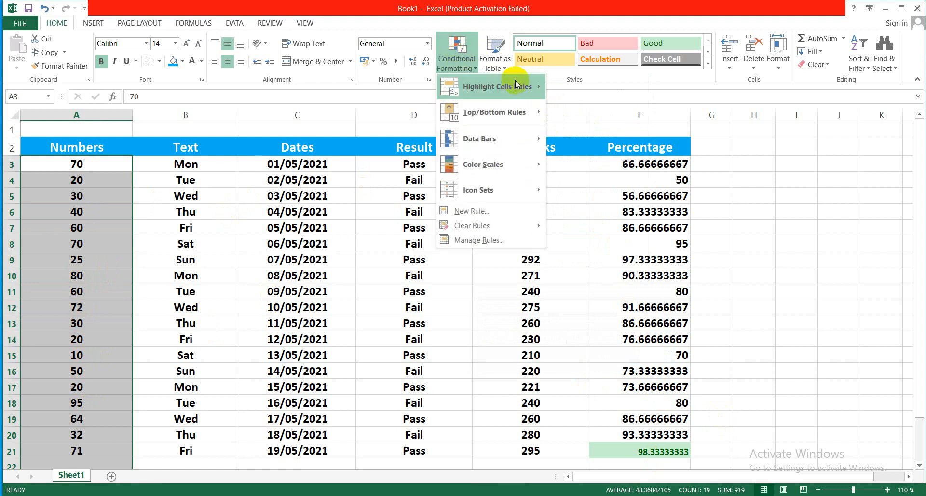
pyautogui.moveTo(518, 86)
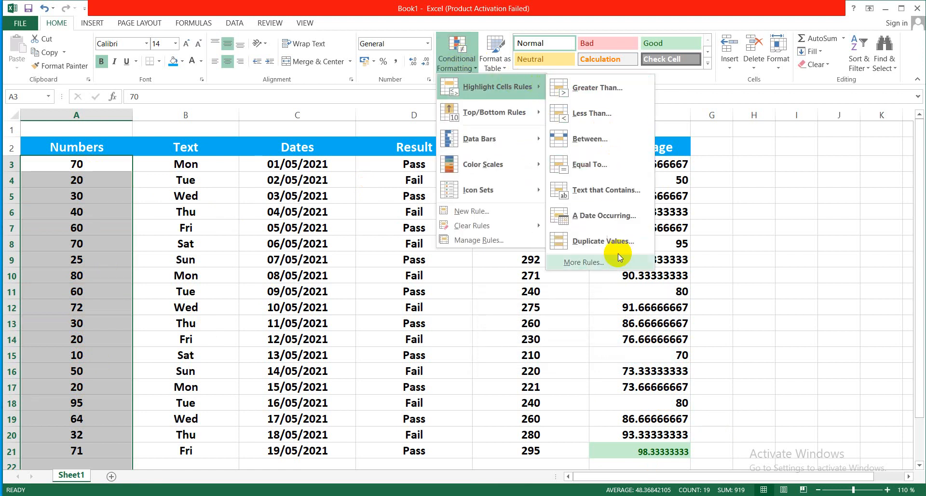
pyautogui.moveTo(510, 104)
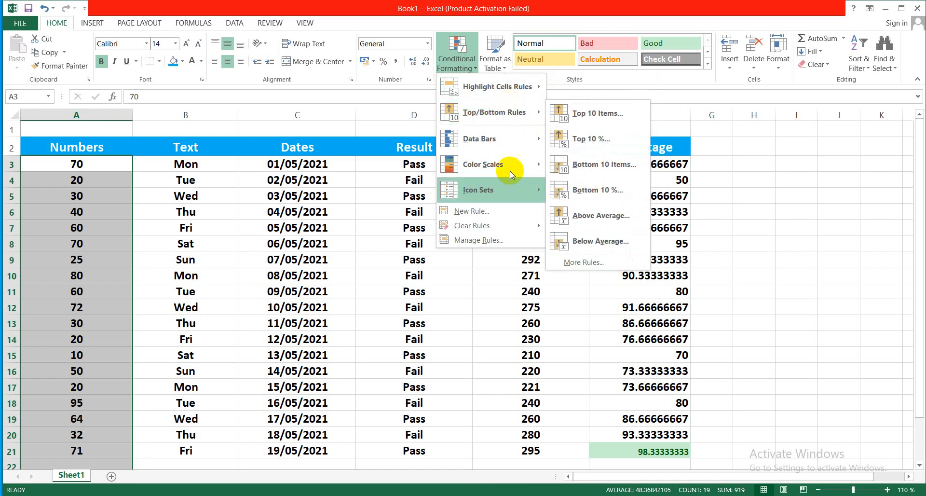
pyautogui.click(529, 275)
# Select the O.marks values E3 to E21 and preview a Top 10 Items rule with Green Fill with Dark Green Text
pyautogui.moveTo(544, 165); pyautogui.dragTo(546, 445)
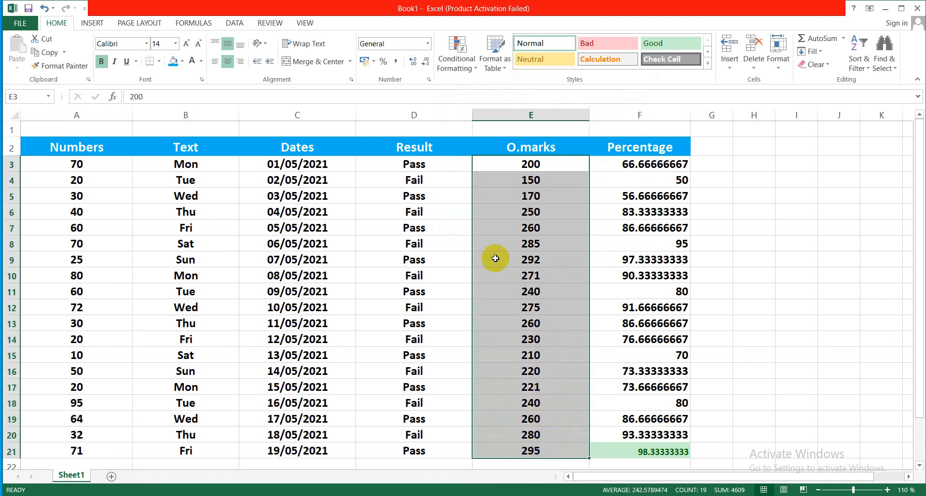
pyautogui.click(459, 63)
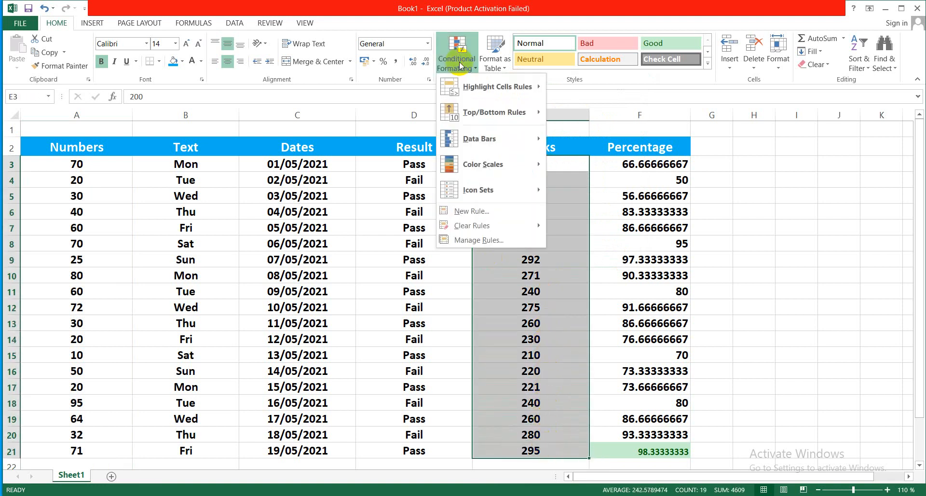
pyautogui.moveTo(483, 112)
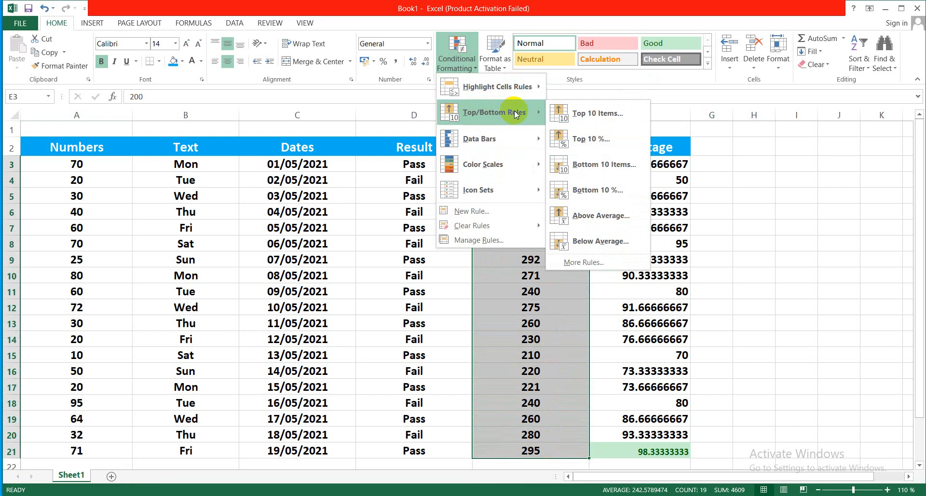
pyautogui.click(594, 114)
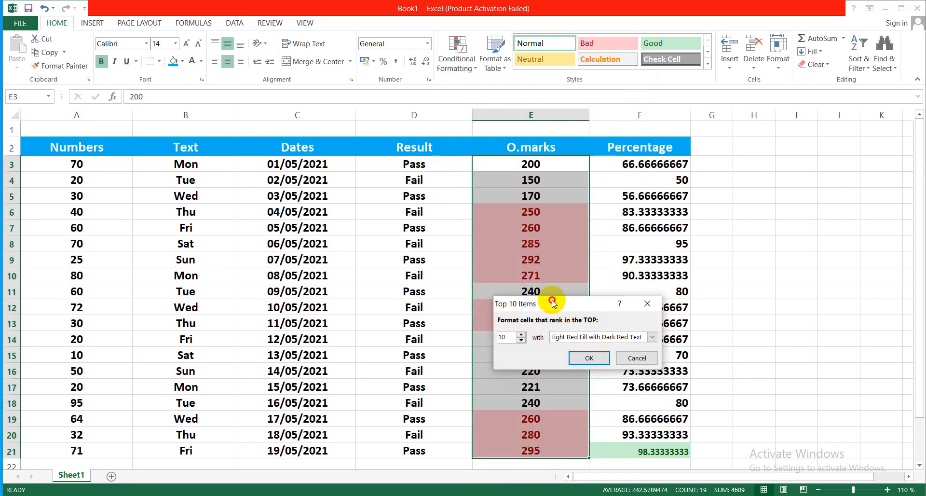
pyautogui.moveTo(552, 301); pyautogui.dragTo(685, 302)
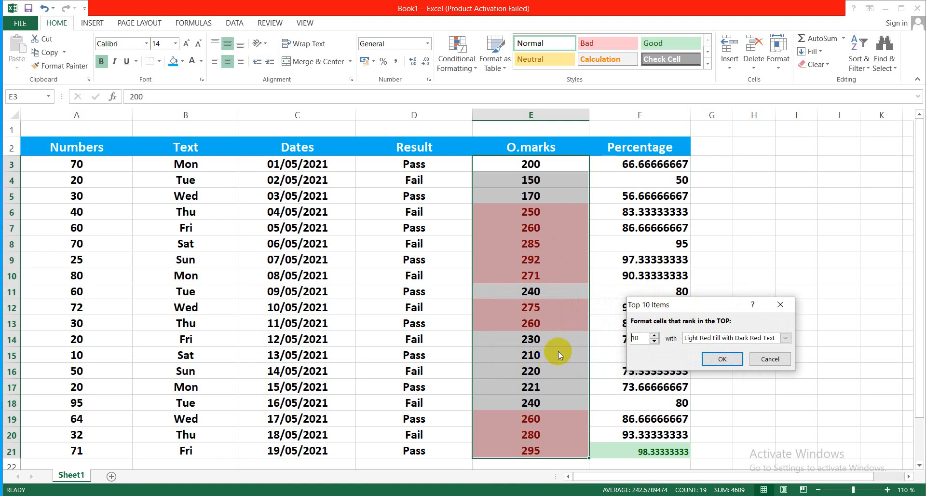
pyautogui.click(712, 338)
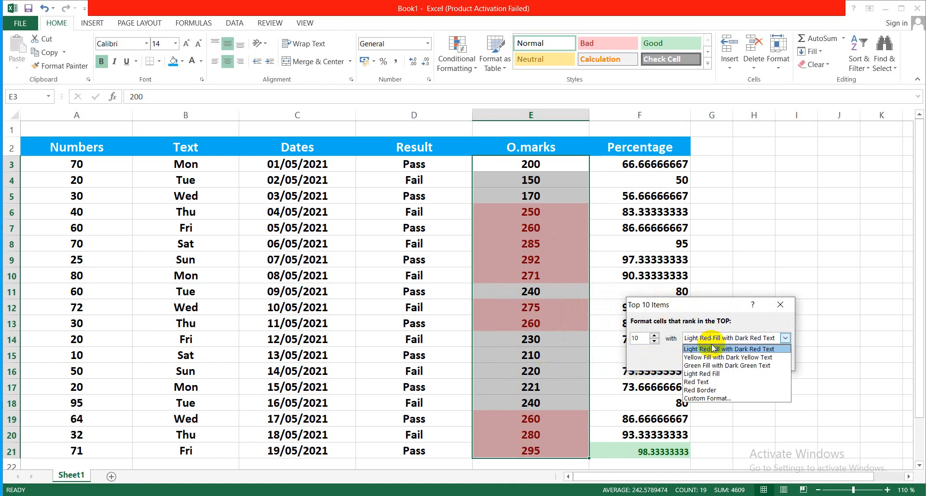
pyautogui.click(713, 368)
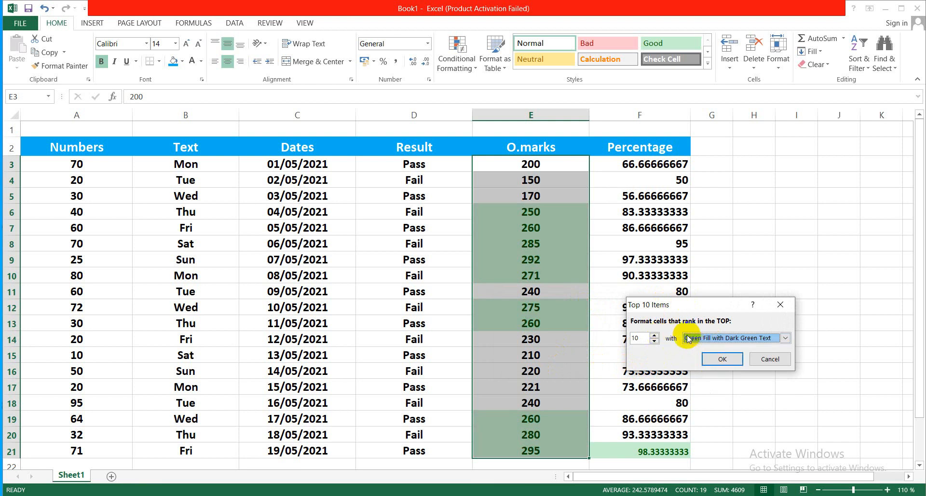
# Preview the top-items rule with the rank count lowered to 6 and raised to 11, and dismiss it without applying
pyautogui.click(654, 341)
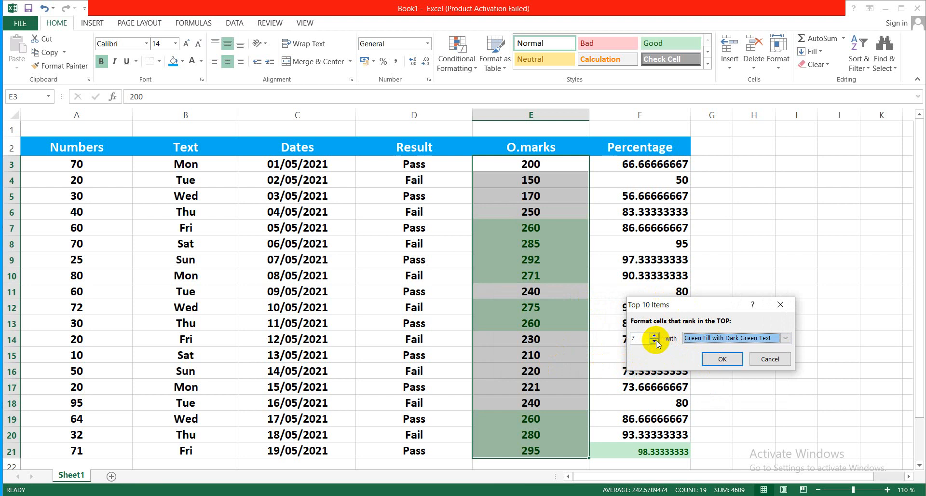
pyautogui.click(655, 341)
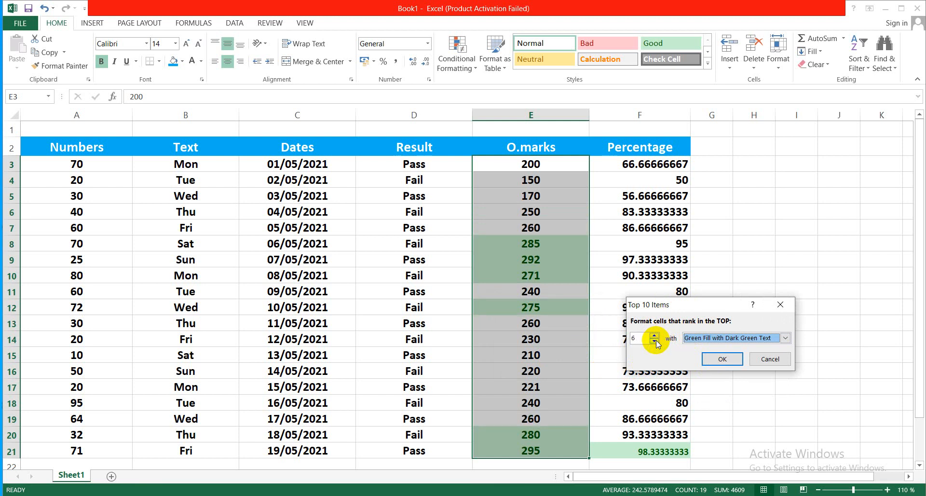
pyautogui.click(654, 333)
pyautogui.click(655, 335)
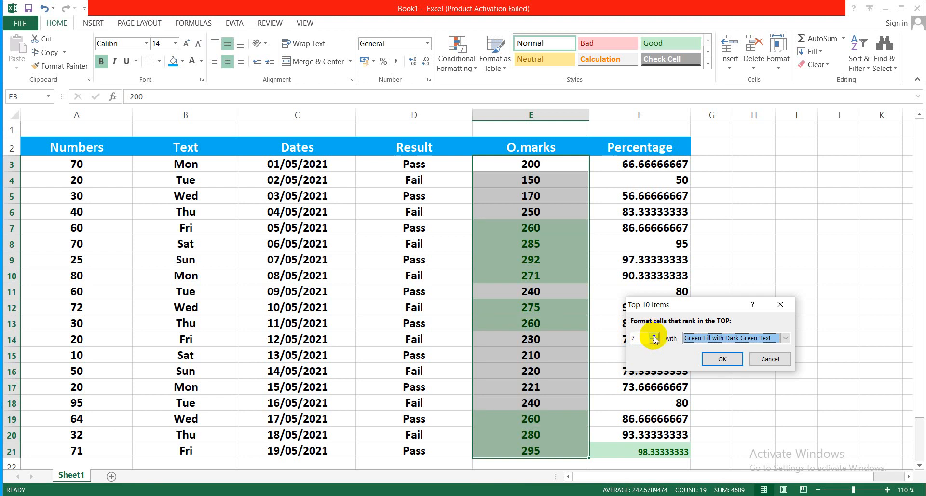
pyautogui.click(655, 336)
pyautogui.click(654, 336)
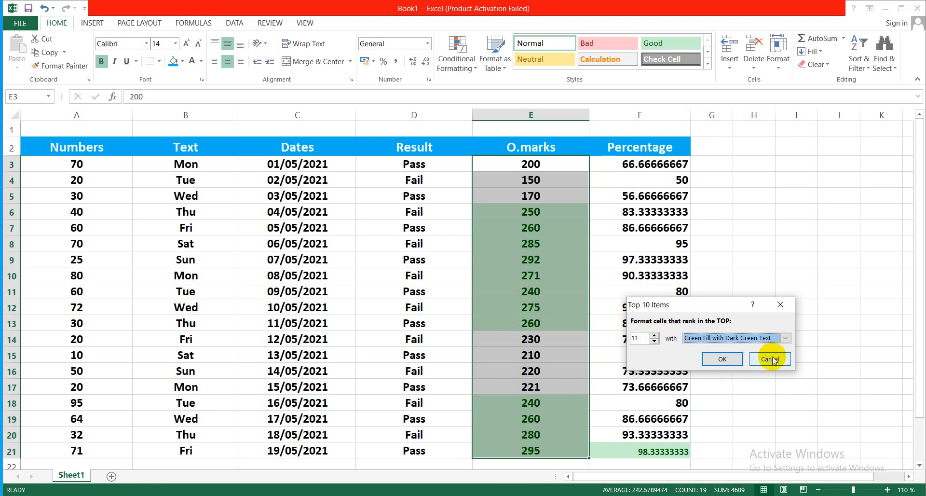
pyautogui.click(772, 357)
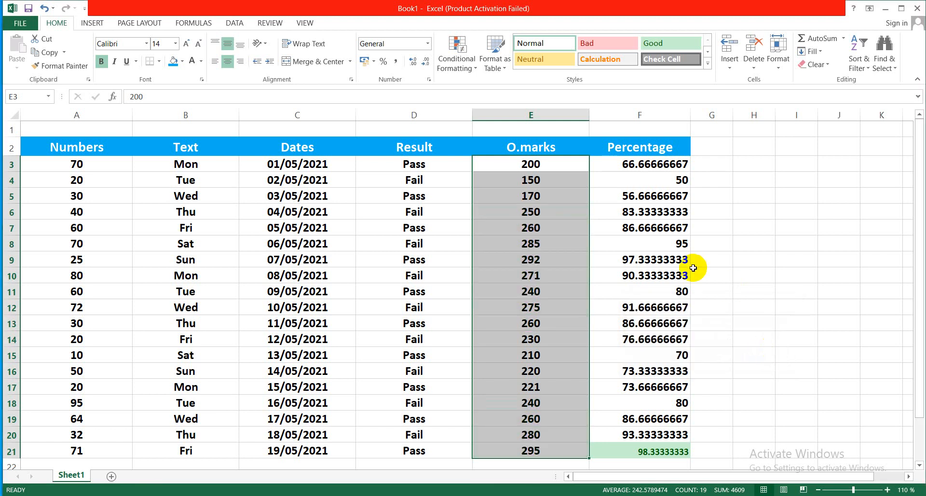
pyautogui.click(452, 71)
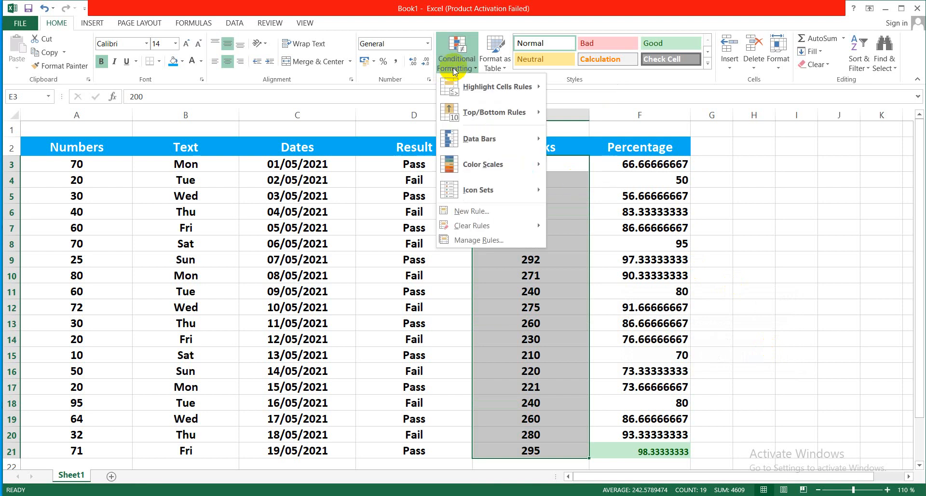
pyautogui.moveTo(497, 111)
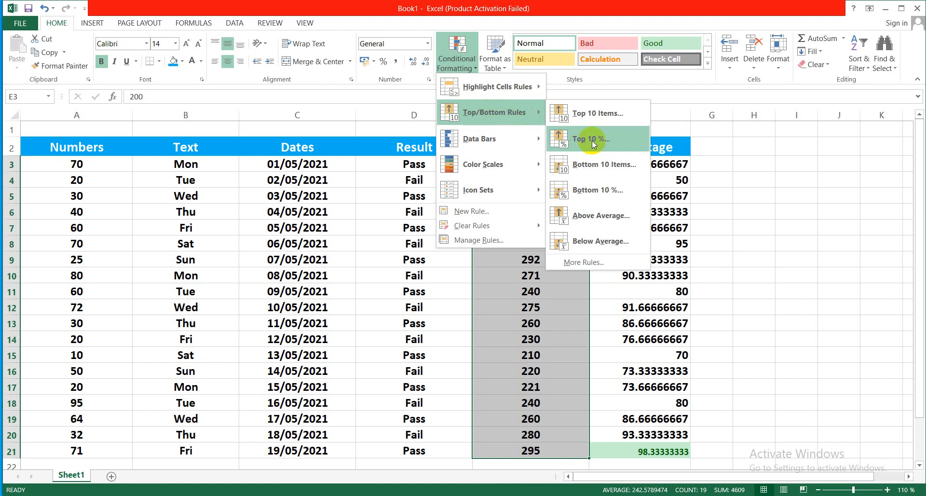
pyautogui.click(555, 376)
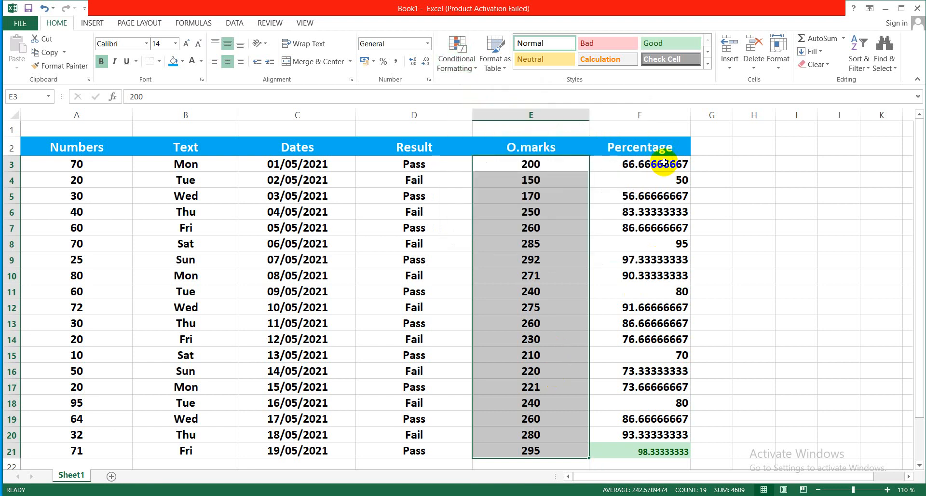
# Clear the formats from the Percentage values F3 to F21 and make them bold
pyautogui.moveTo(664, 163); pyautogui.dragTo(675, 445)
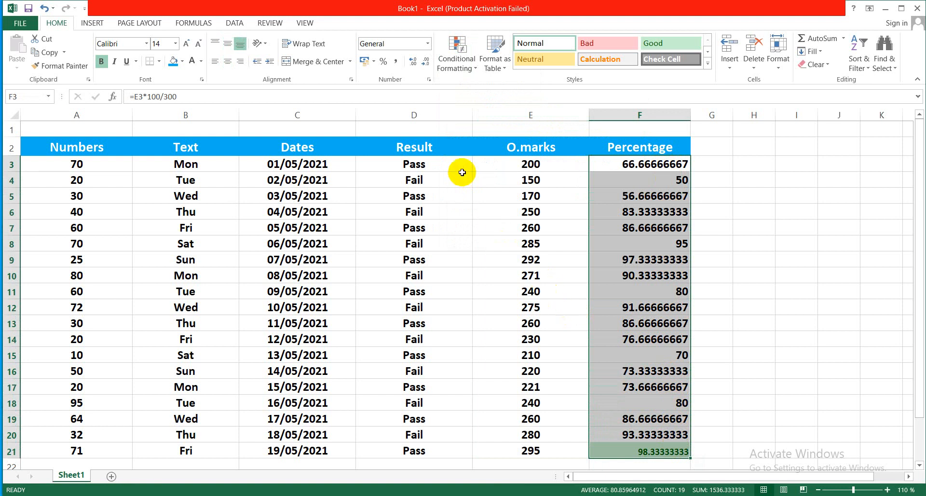
pyautogui.click(828, 65)
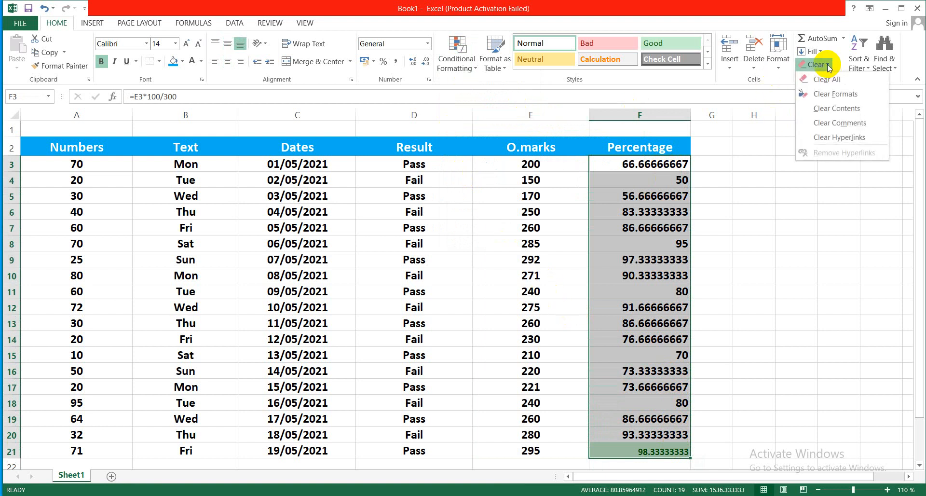
pyautogui.click(833, 94)
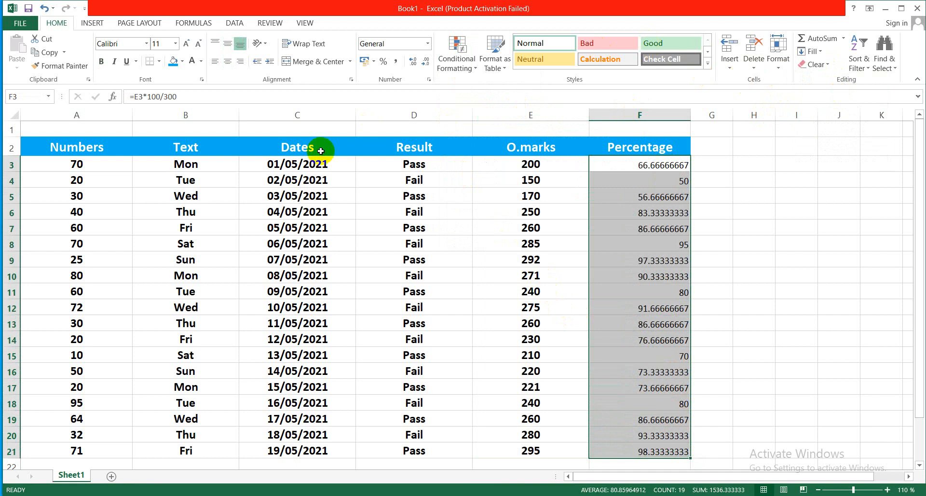
pyautogui.click(101, 61)
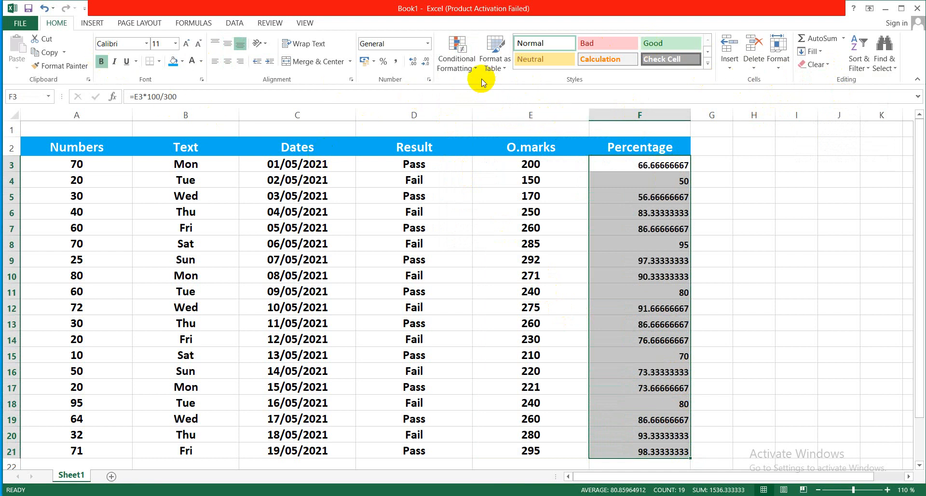
# Preview a Top 10% rule on the Percentage values, and dismiss it without applying
pyautogui.click(456, 63)
pyautogui.moveTo(502, 114)
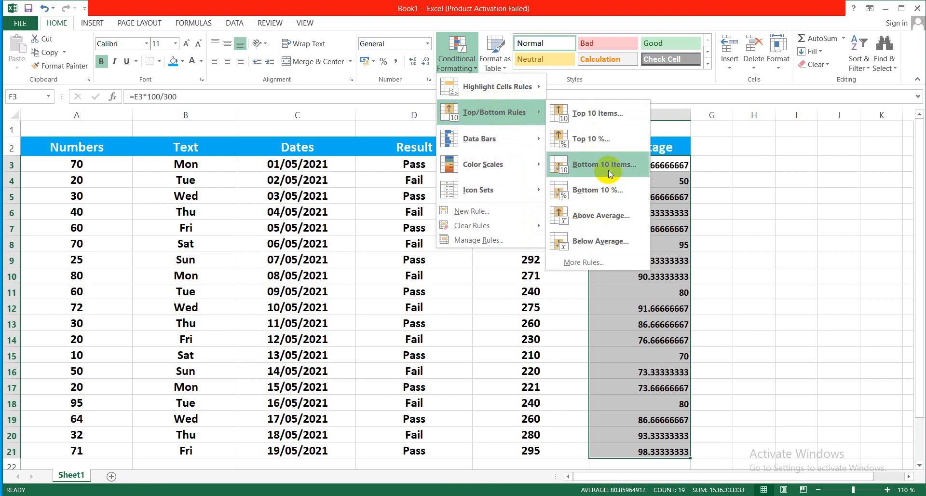
pyautogui.click(592, 139)
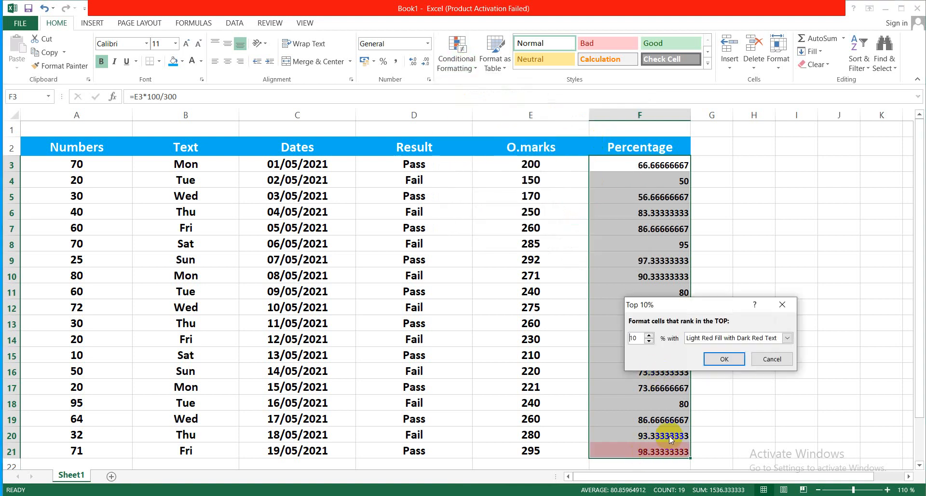
pyautogui.click(759, 360)
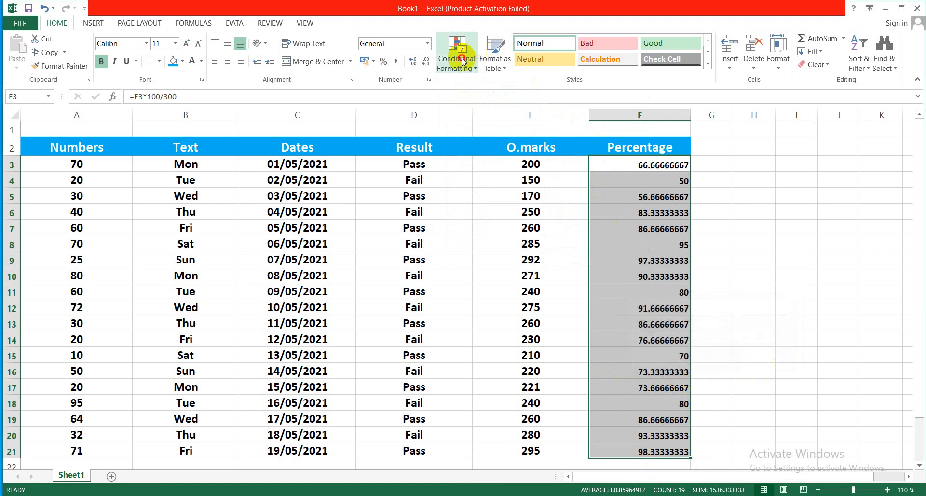
# Preview a Bottom 10% rule on the Percentage values, and dismiss it without applying
pyautogui.click(477, 57)
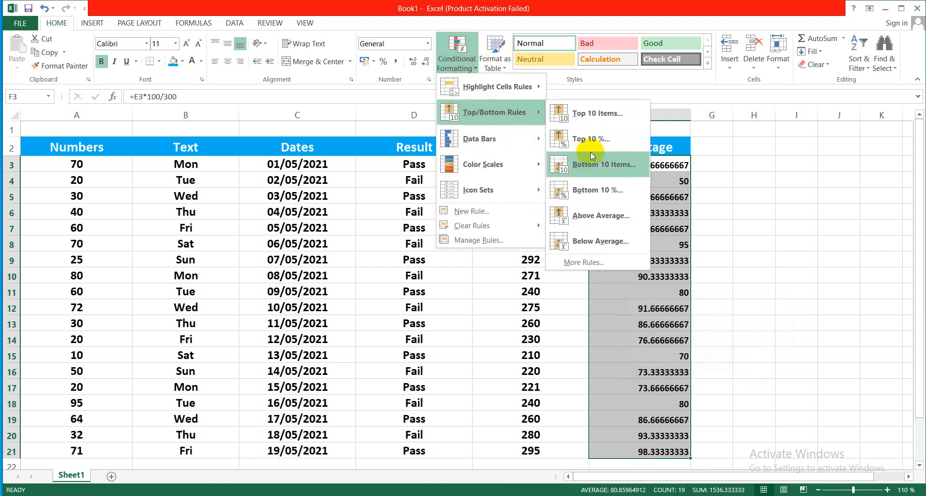
pyautogui.click(609, 192)
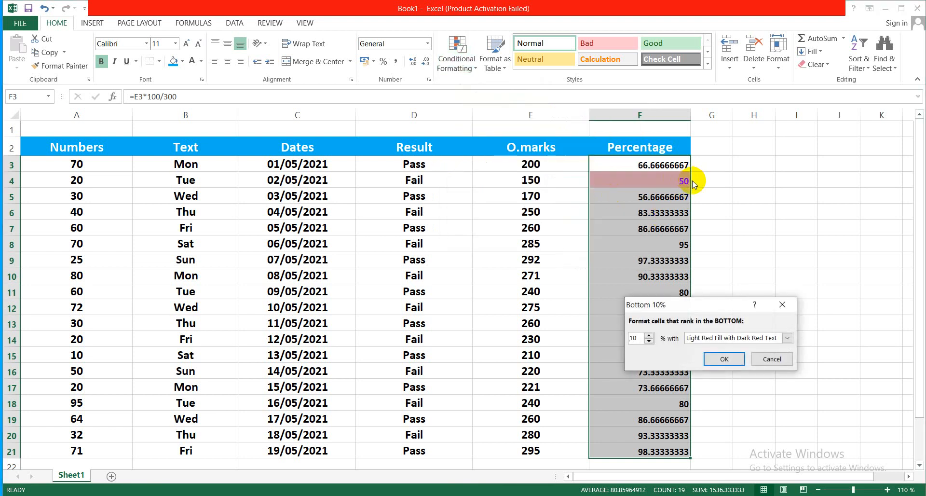
pyautogui.click(772, 359)
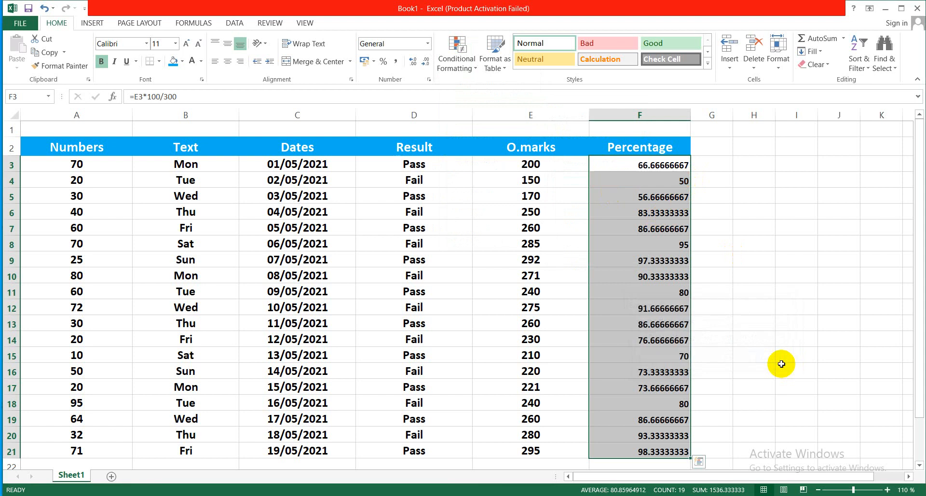
pyautogui.click(454, 66)
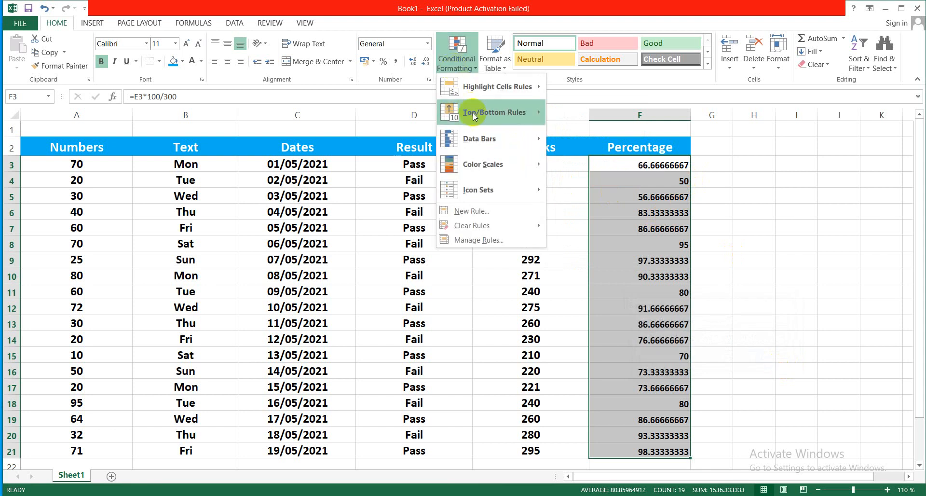
pyautogui.moveTo(474, 115)
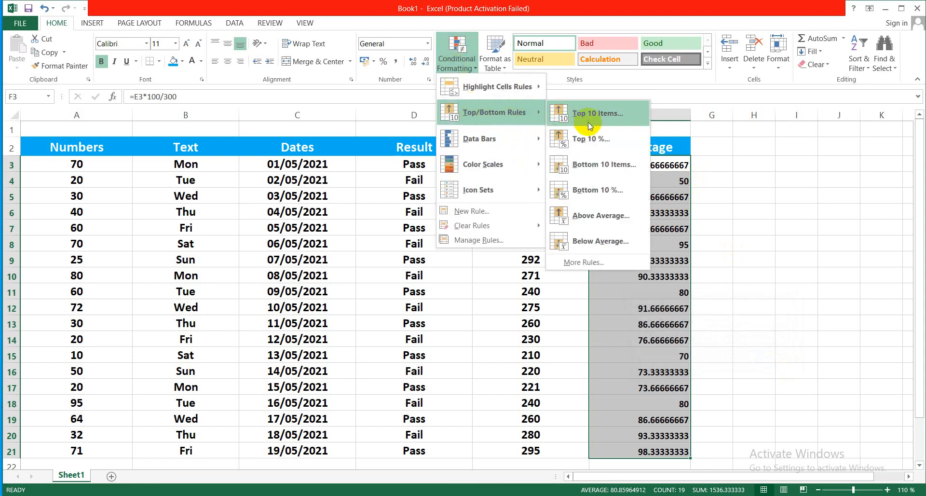
pyautogui.click(553, 295)
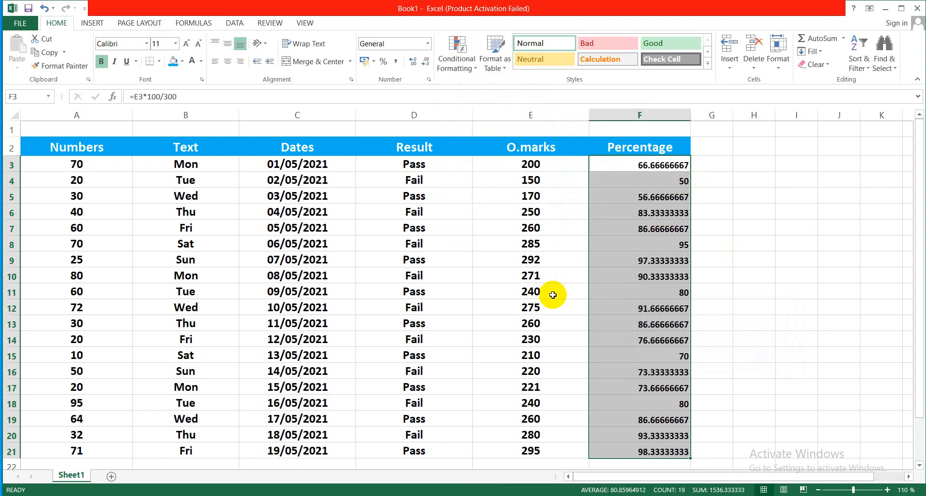
# Select the Numbers entries A3 to A21, preview a Bottom 10% rule on them, and dismiss it without applying
pyautogui.moveTo(106, 171); pyautogui.dragTo(104, 451)
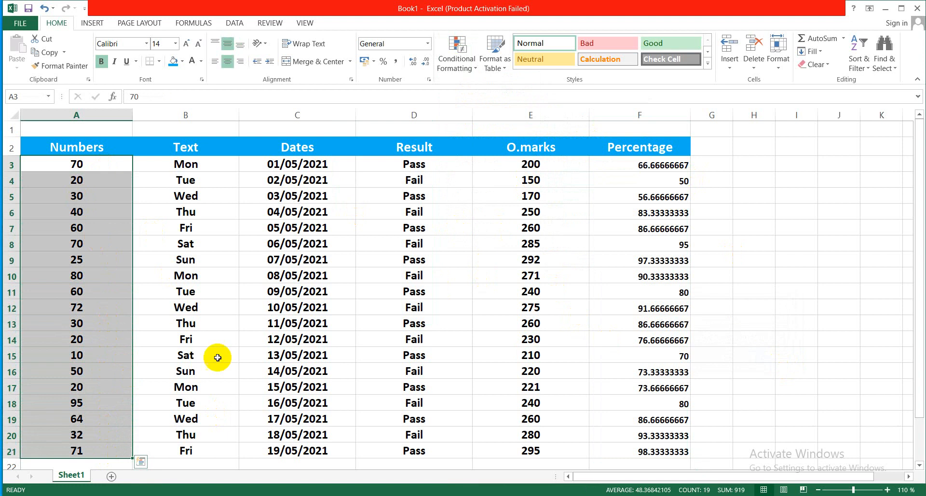
pyautogui.click(459, 65)
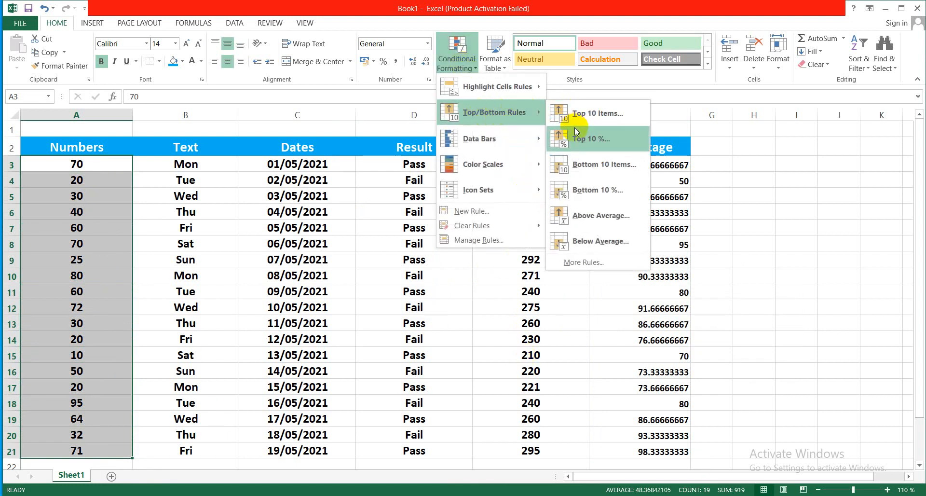
pyautogui.click(601, 186)
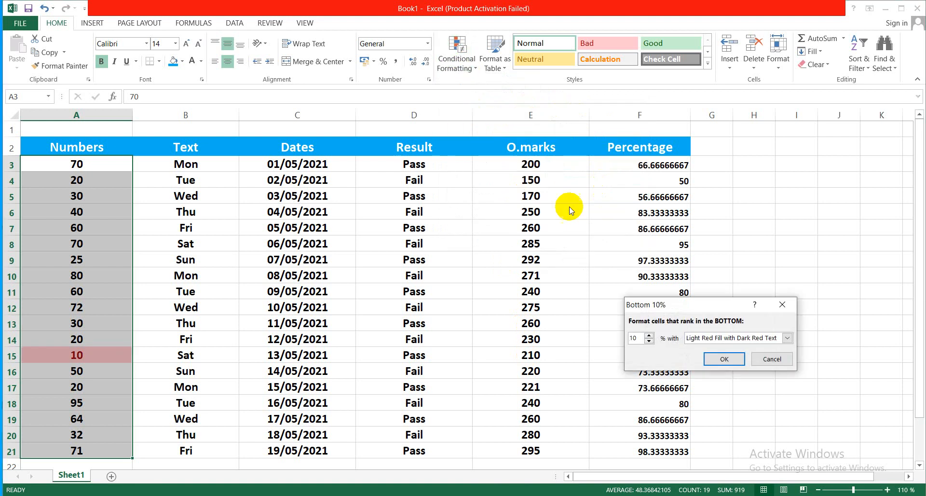
pyautogui.click(783, 358)
# Preview a Bottom Items rule on the Numbers entries A3 to A21, lower its count to 7, and dismiss it without applying
pyautogui.click(464, 67)
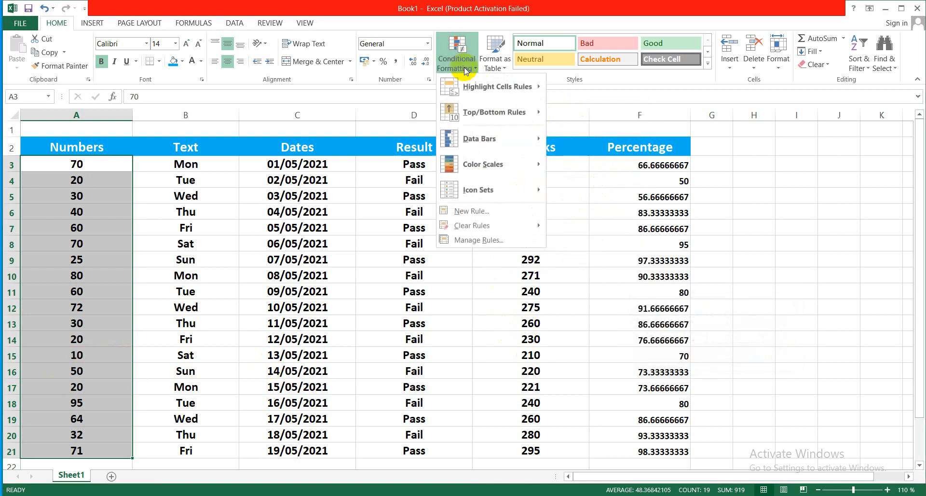
pyautogui.moveTo(497, 115)
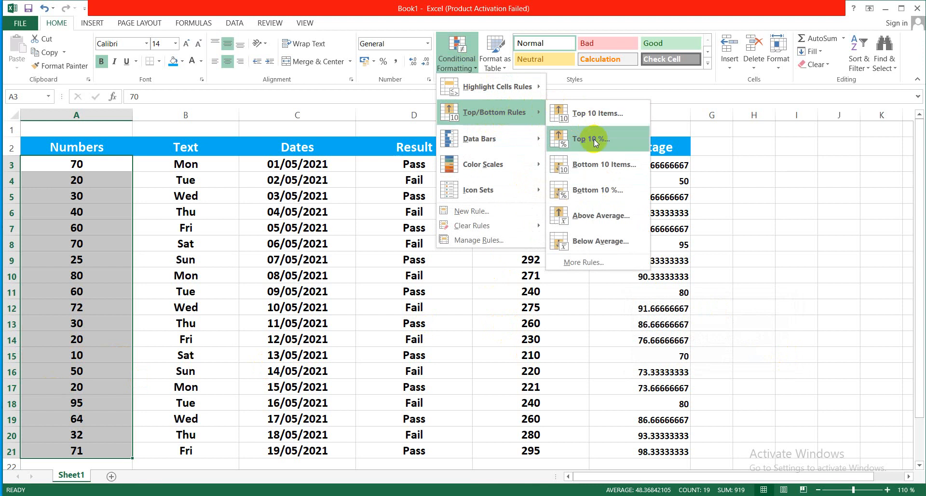
pyautogui.click(599, 166)
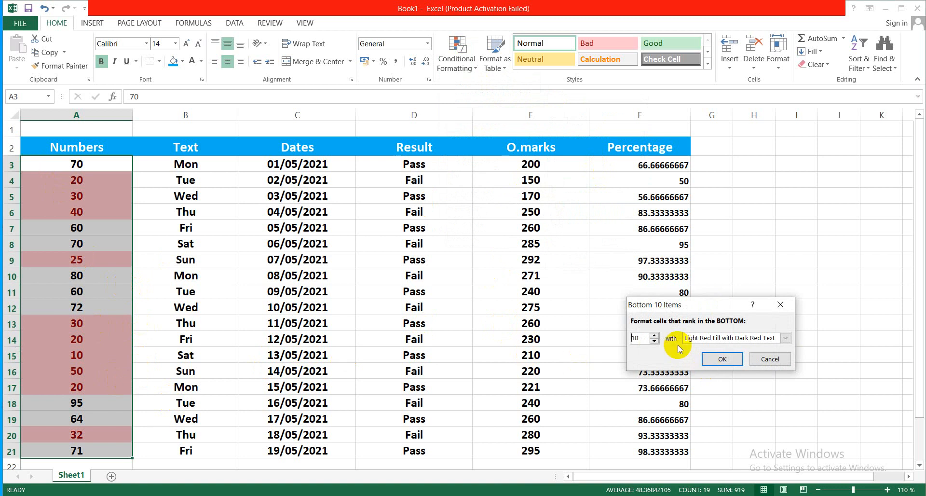
pyautogui.click(654, 341)
pyautogui.click(654, 341)
pyautogui.click(654, 341)
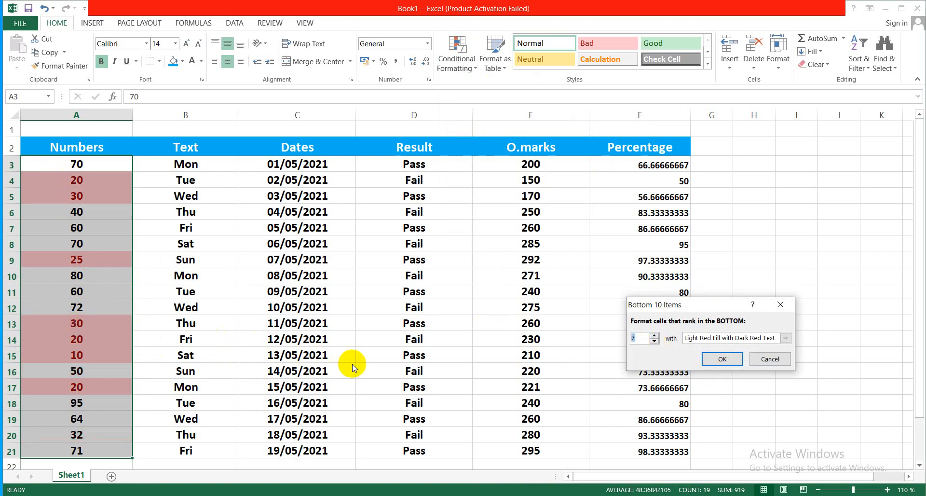
pyautogui.click(776, 359)
pyautogui.click(454, 56)
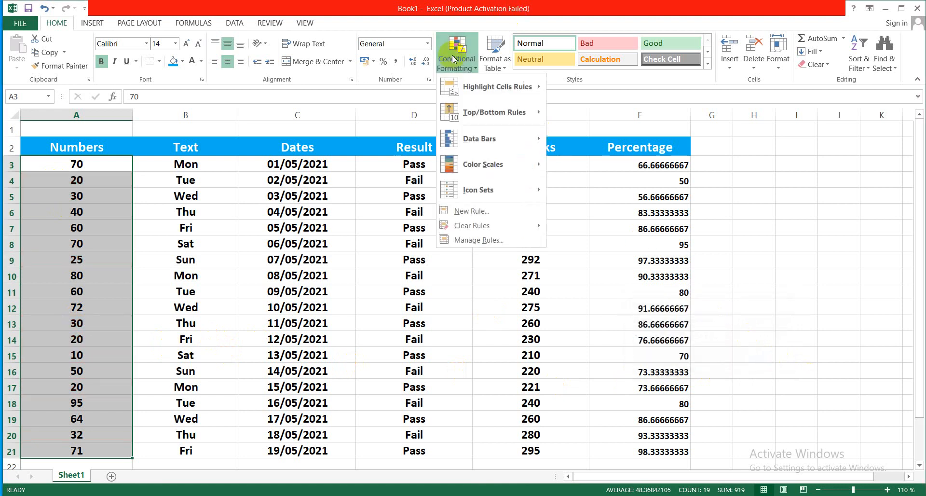
pyautogui.moveTo(482, 112)
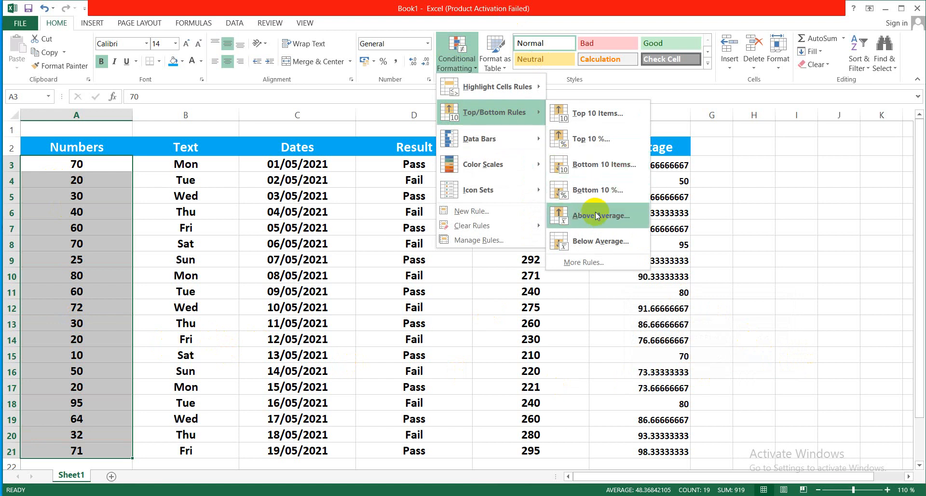
pyautogui.click(612, 295)
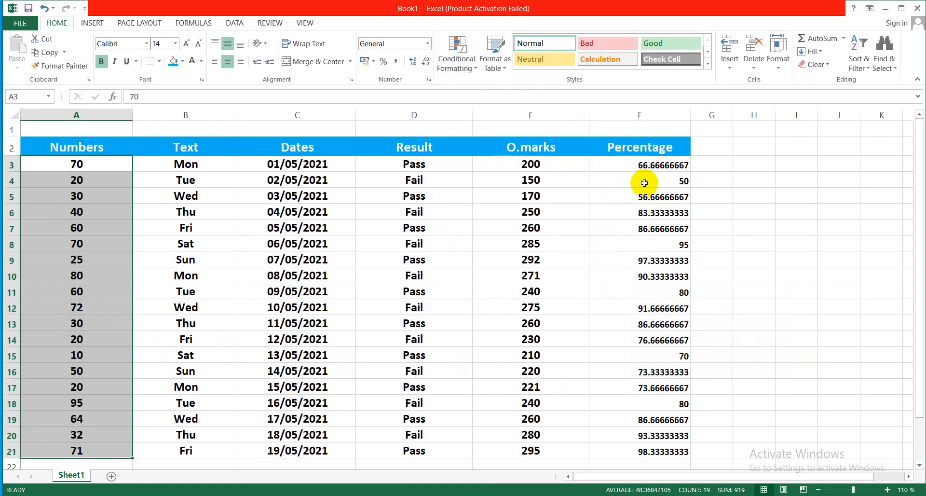
# Select the Percentage values from F3 down, preview an Above Average rule on them, and dismiss it without applying
pyautogui.moveTo(642, 164); pyautogui.dragTo(649, 450)
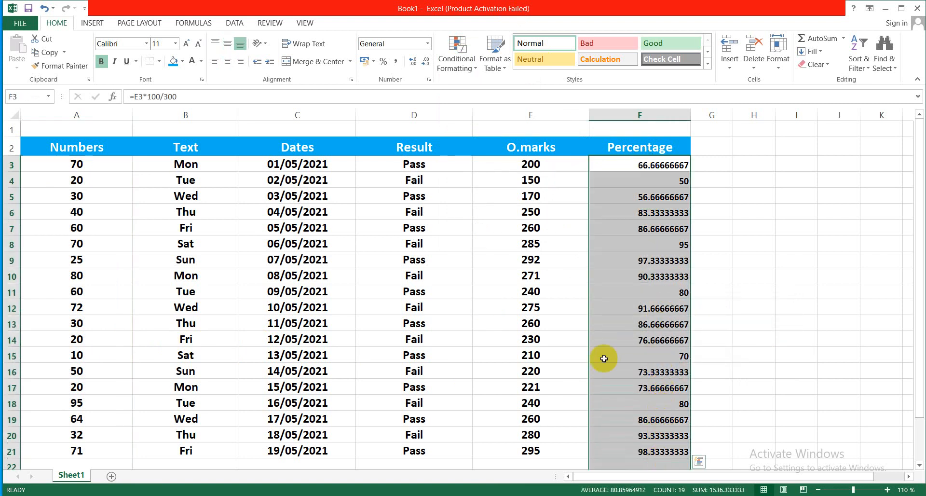
pyautogui.click(463, 72)
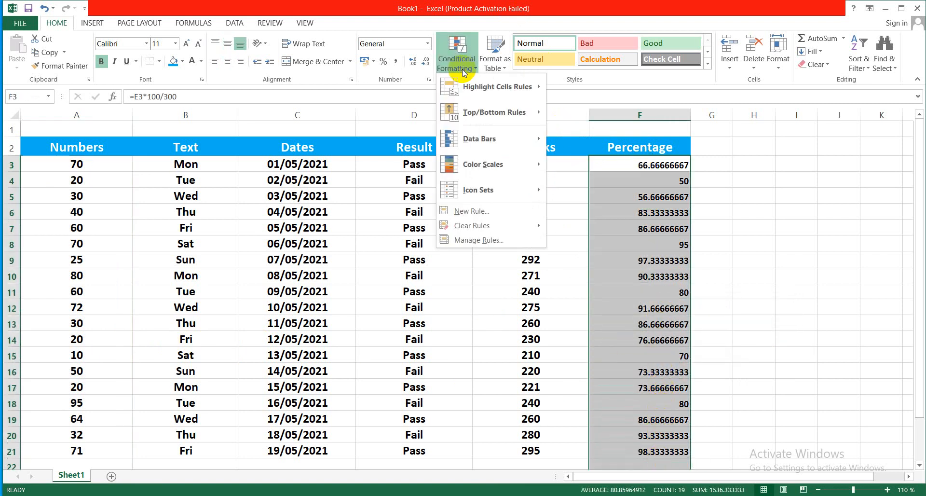
pyautogui.moveTo(495, 120)
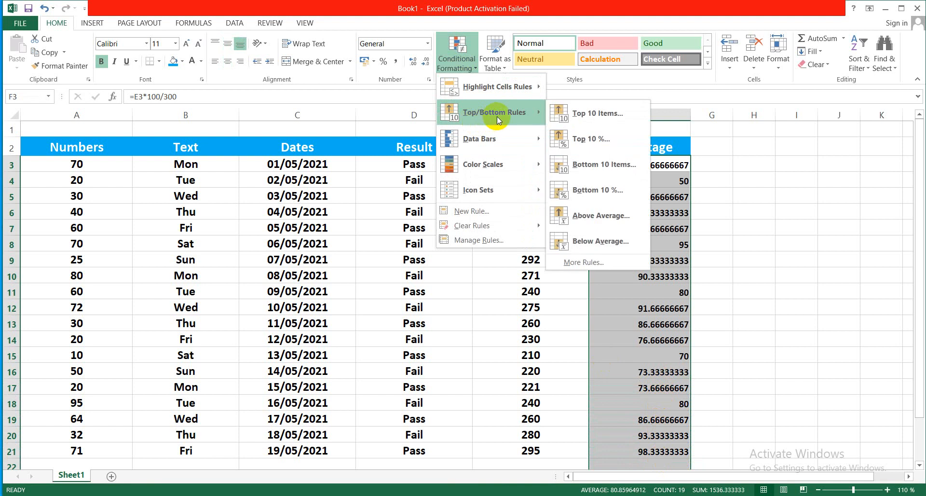
pyautogui.click(595, 215)
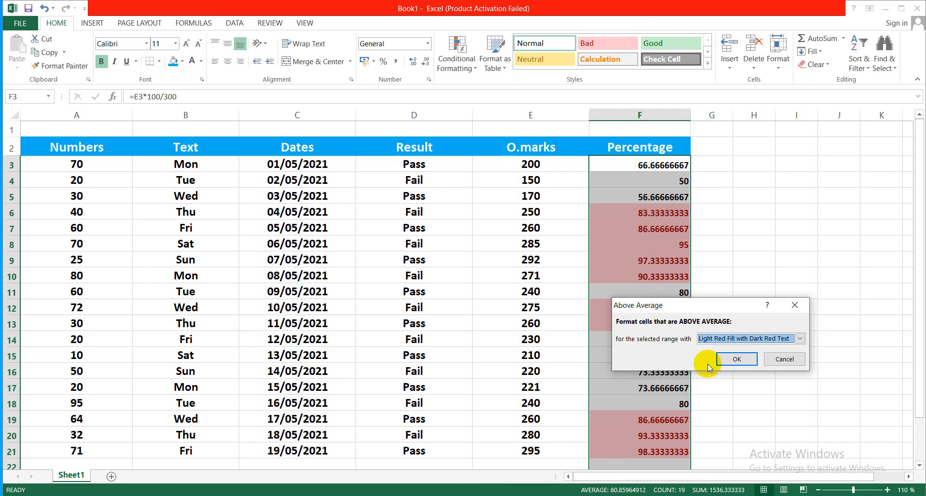
pyautogui.click(765, 342)
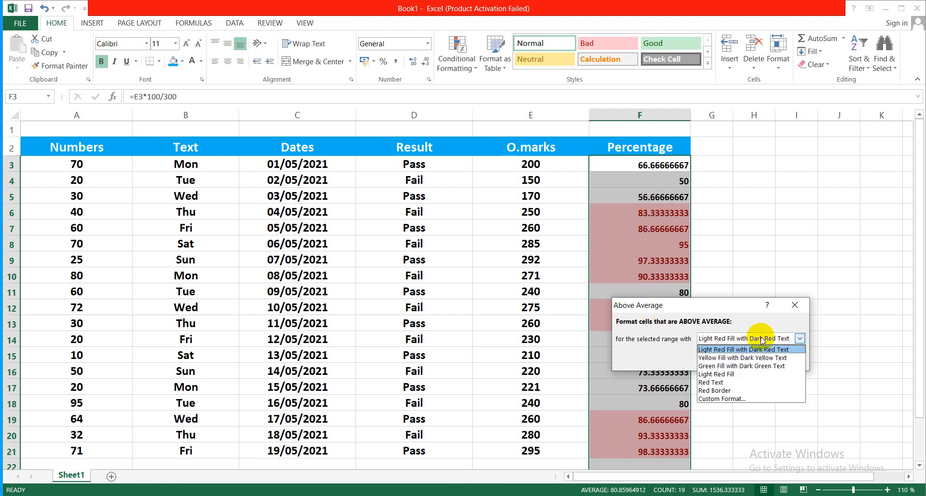
pyautogui.click(737, 358)
pyautogui.click(771, 358)
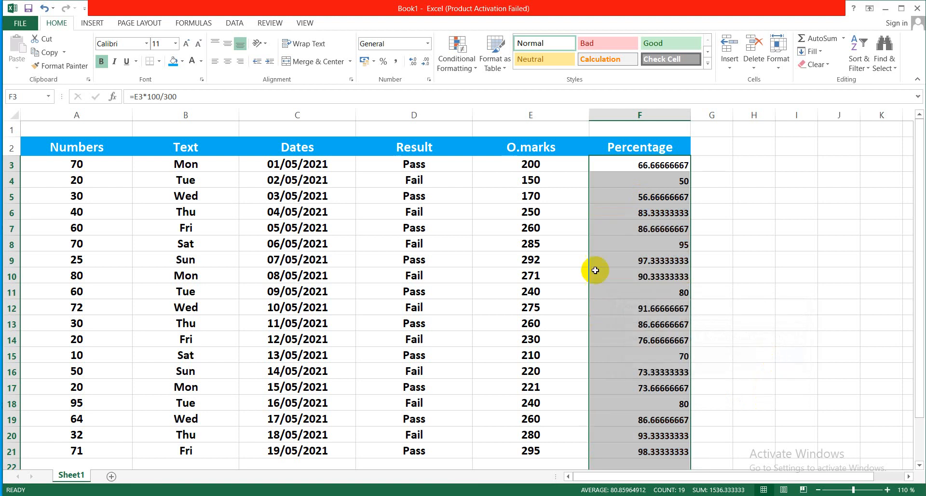
# Preview a Below Average rule on the Percentage values, and dismiss it without applying
pyautogui.click(457, 53)
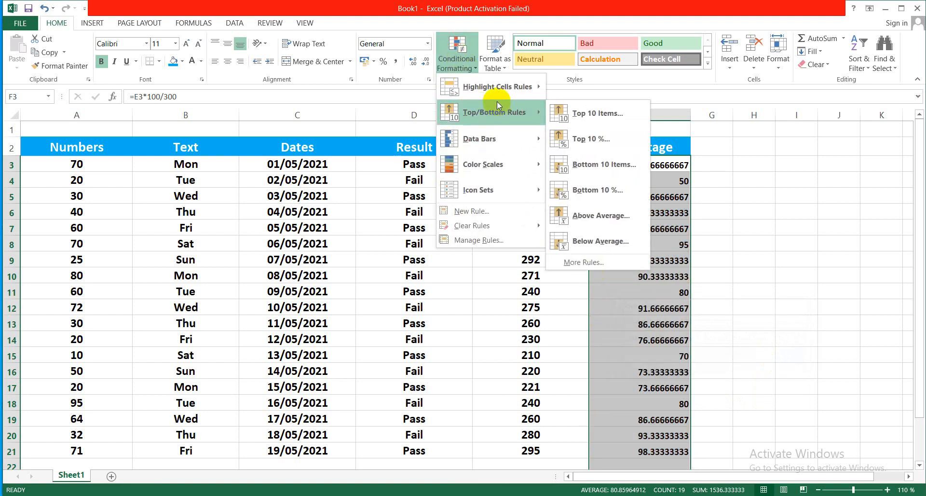
pyautogui.click(610, 242)
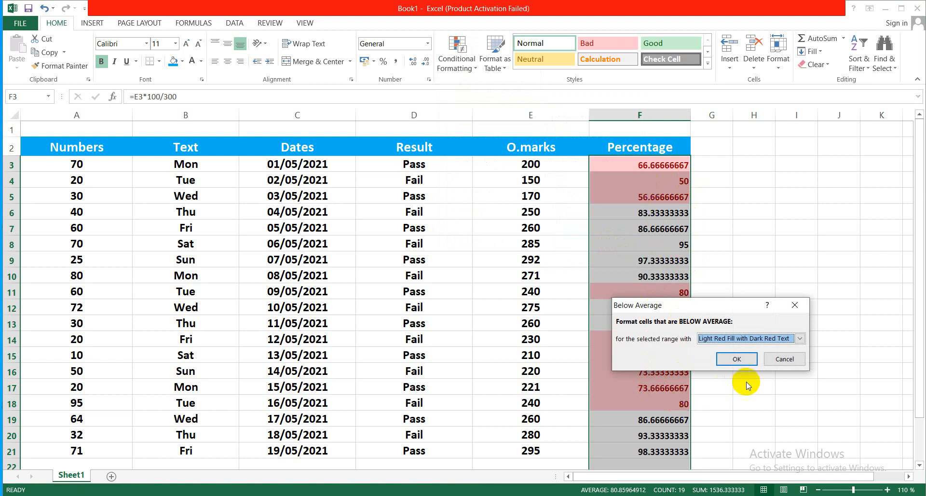
pyautogui.click(771, 357)
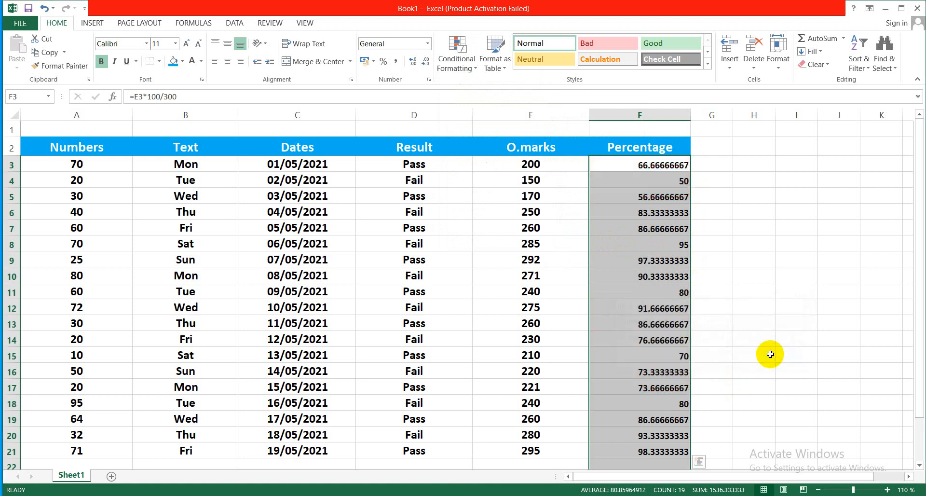
# Apply blue gradient-fill data bars to the Numbers entries A3 to A21, and undo them
pyautogui.click(464, 67)
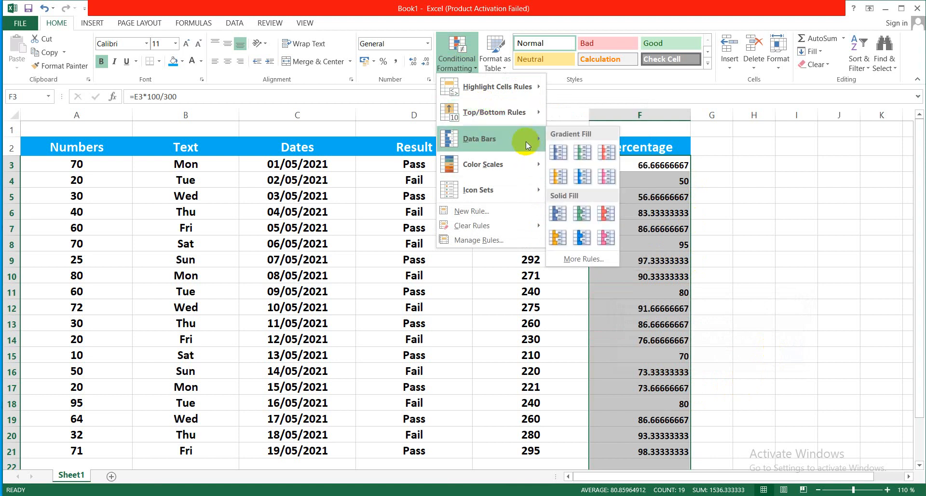
pyautogui.click(426, 313)
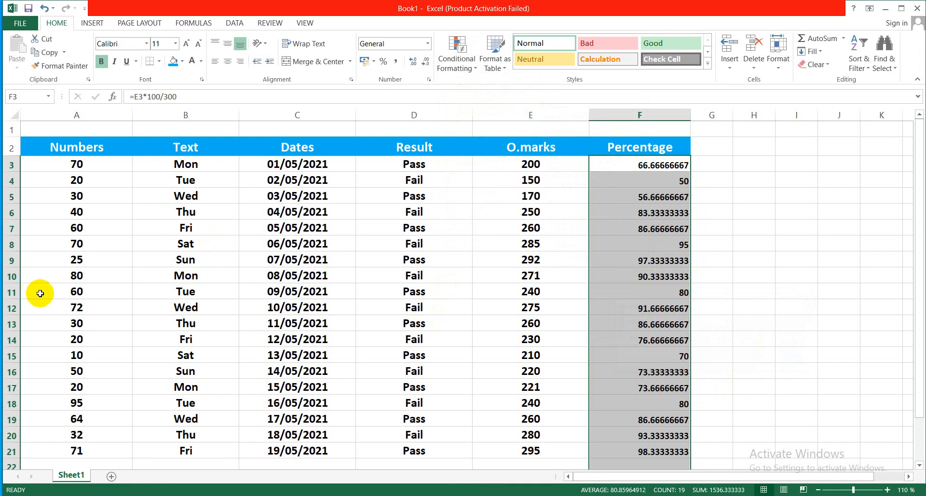
pyautogui.moveTo(84, 171); pyautogui.dragTo(92, 400)
pyautogui.moveTo(912, 310); pyautogui.dragTo(910, 253)
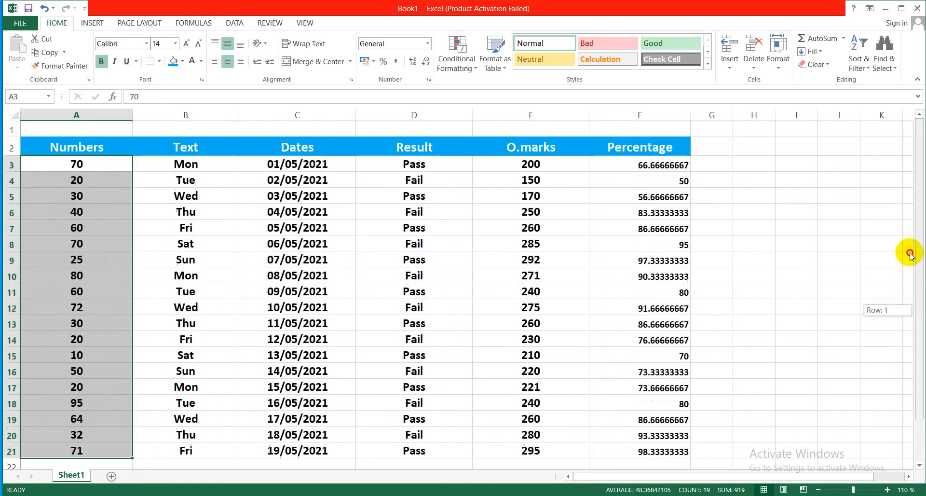
pyautogui.click(453, 65)
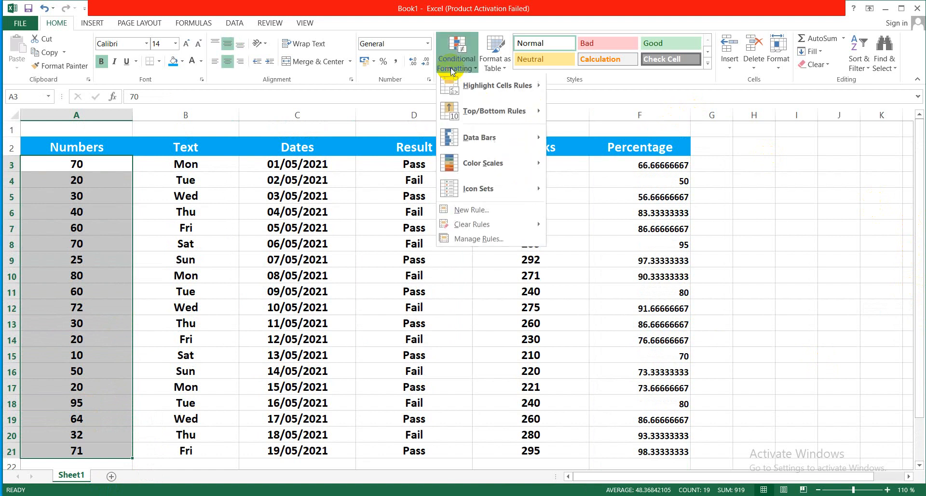
pyautogui.moveTo(477, 135)
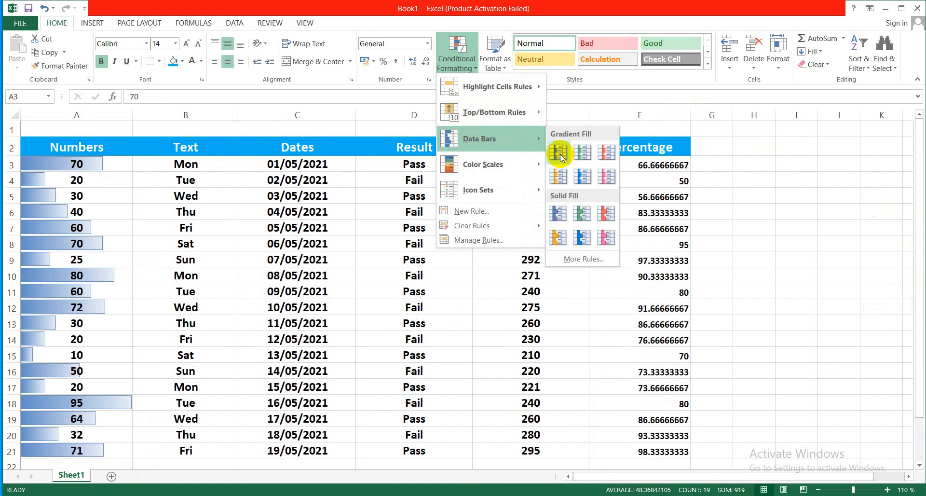
pyautogui.click(560, 155)
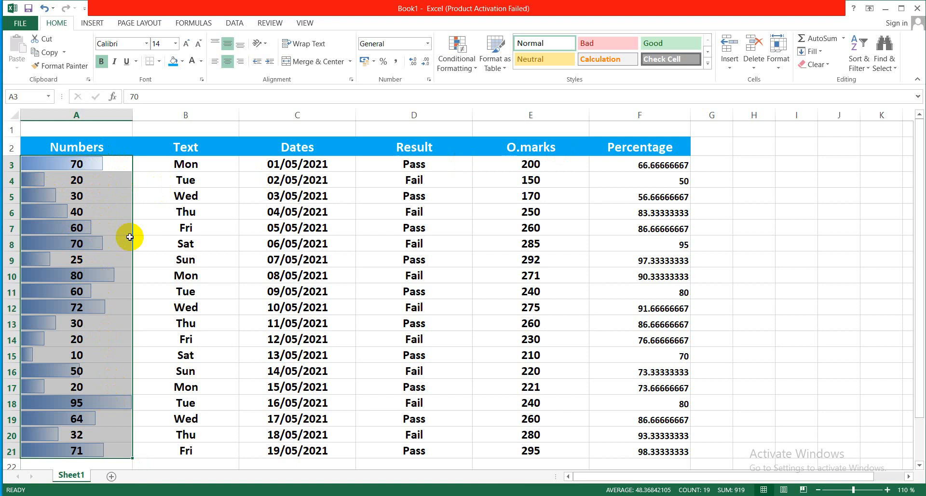
pyautogui.hotkey('ctrl', 'z')
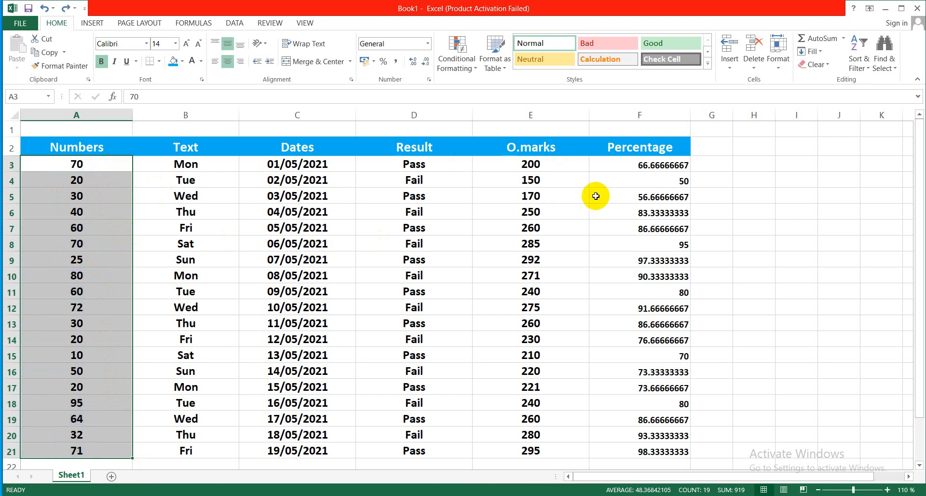
# Select the Percentage values F3 to F21, preview data bars including the solid purple one, and dismiss them without applying
pyautogui.moveTo(627, 244); pyautogui.dragTo(626, 324)
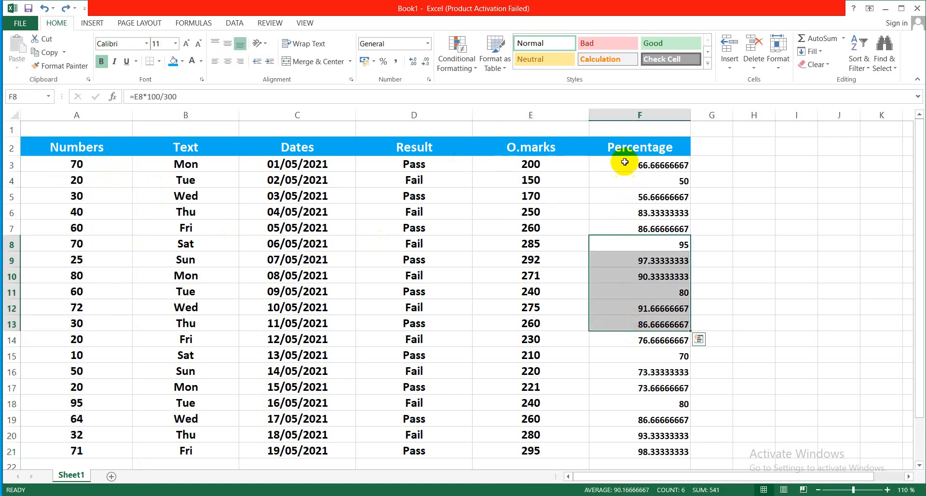
pyautogui.moveTo(624, 160); pyautogui.dragTo(647, 454)
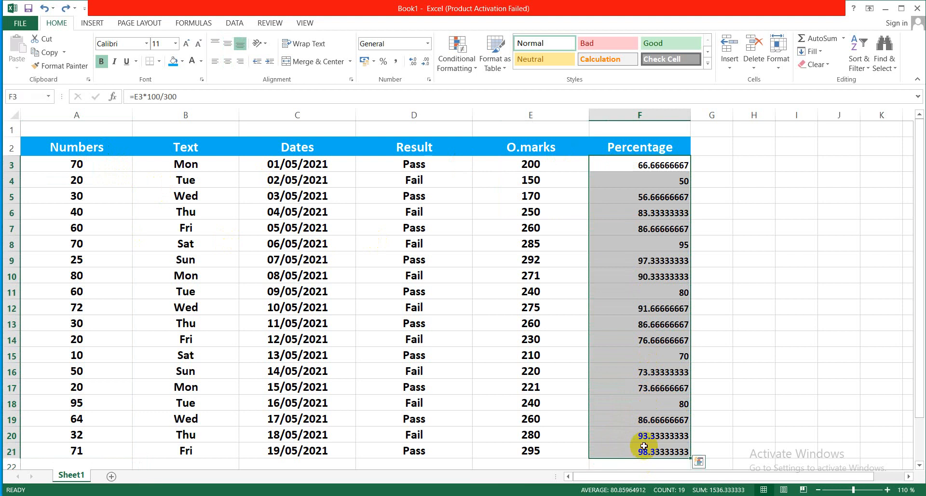
pyautogui.click(457, 70)
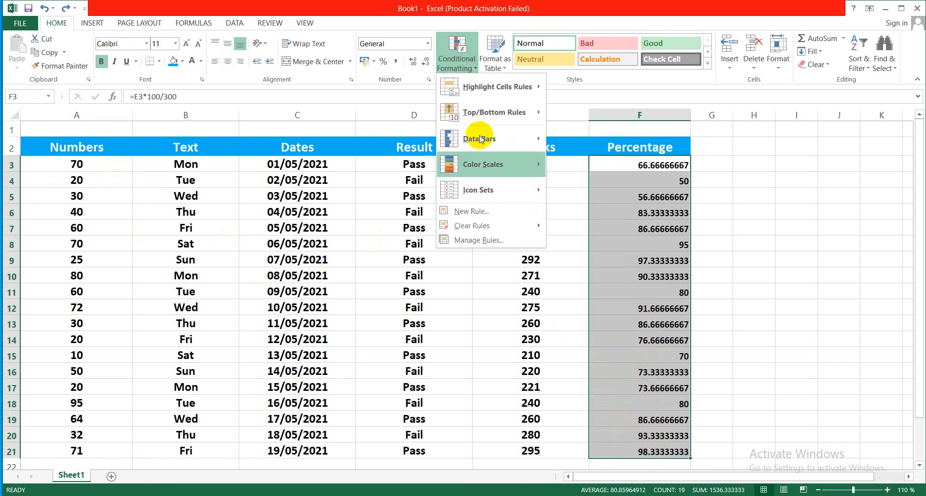
pyautogui.moveTo(494, 151)
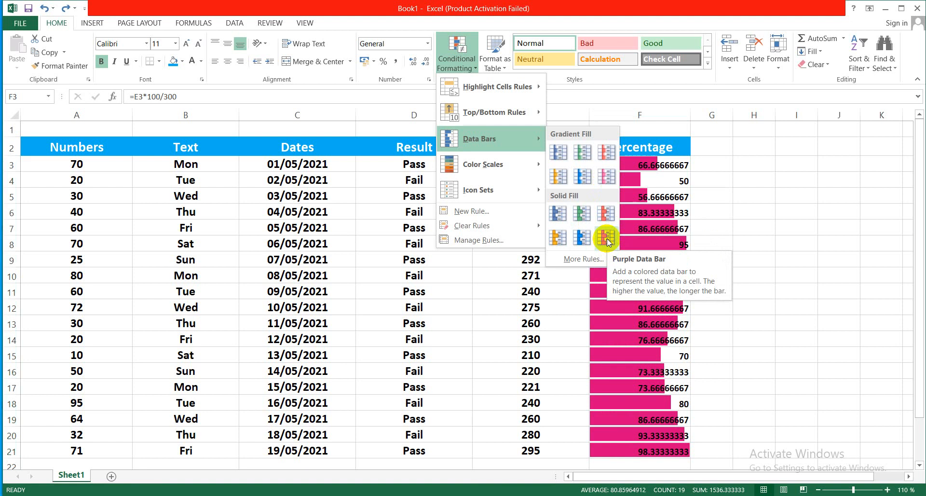
pyautogui.click(556, 299)
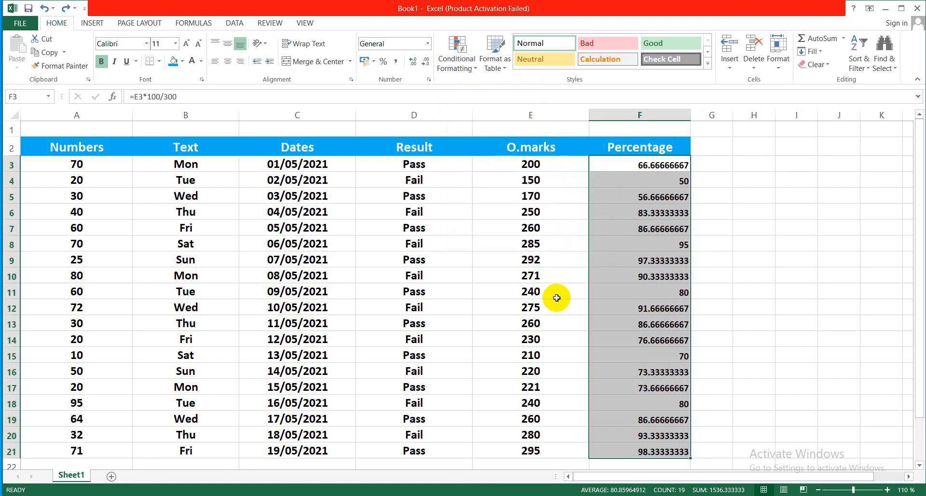
pyautogui.click(453, 68)
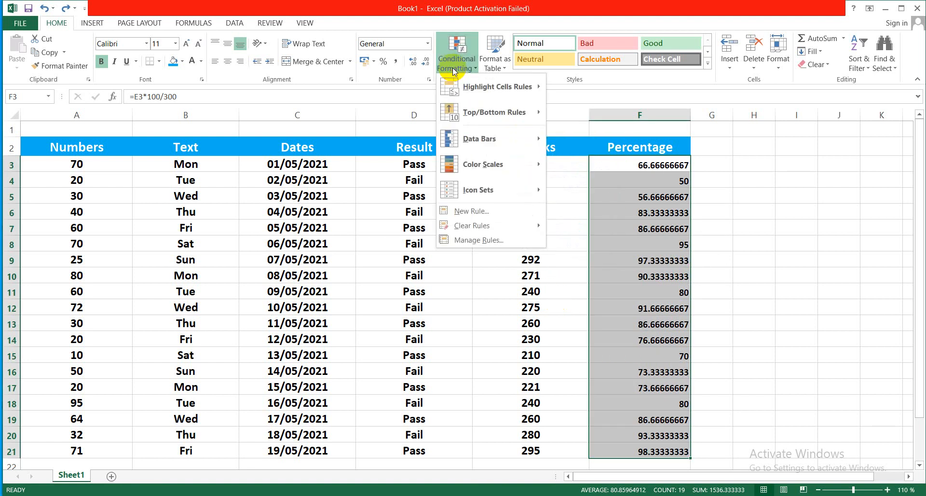
pyautogui.moveTo(485, 167)
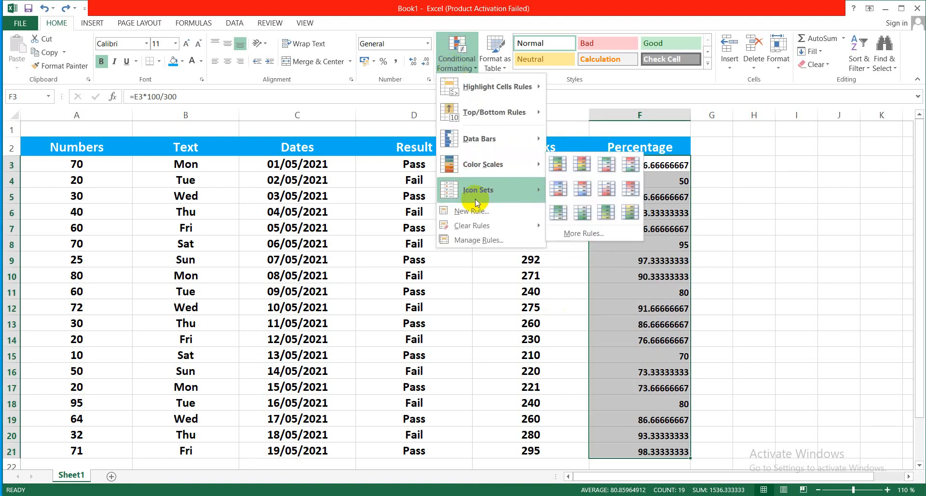
pyautogui.click(471, 274)
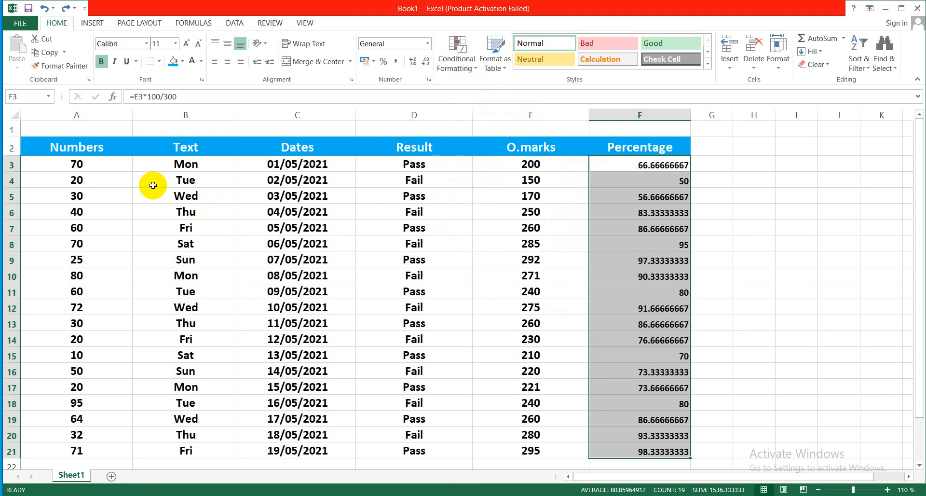
# Apply the green-yellow-red color scale to the Numbers values A3 to A21, and undo it
pyautogui.moveTo(100, 163); pyautogui.dragTo(107, 402)
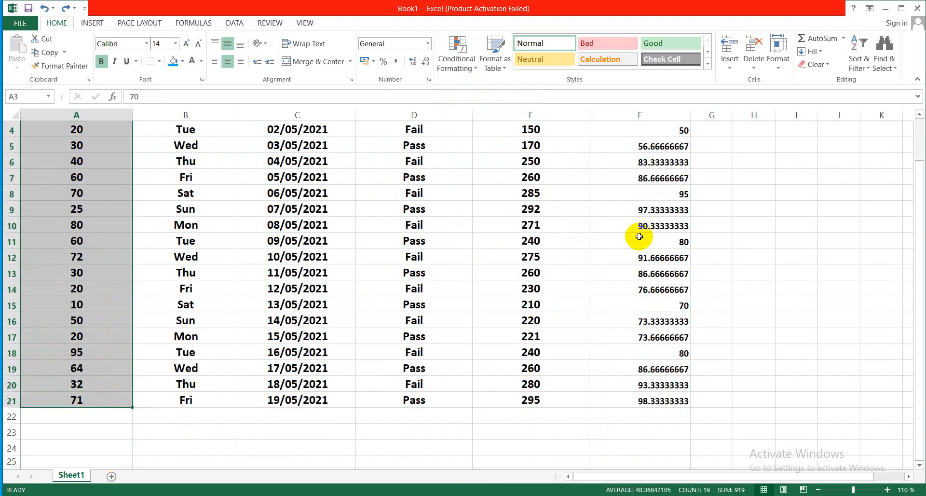
pyautogui.scroll(1, 921, 274)
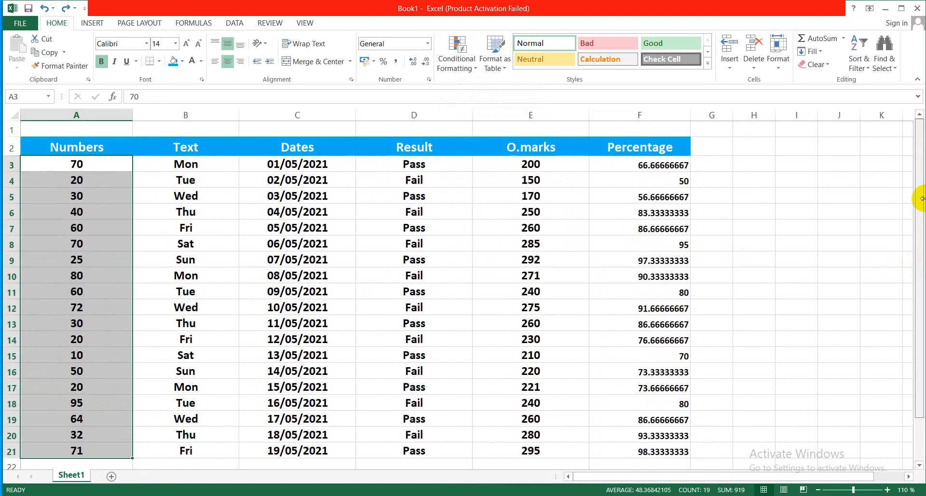
pyautogui.click(457, 65)
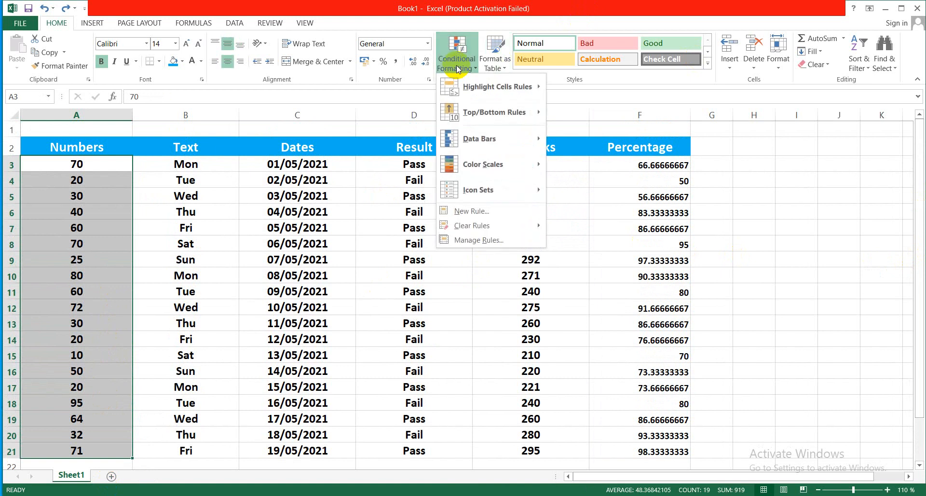
pyautogui.moveTo(467, 165)
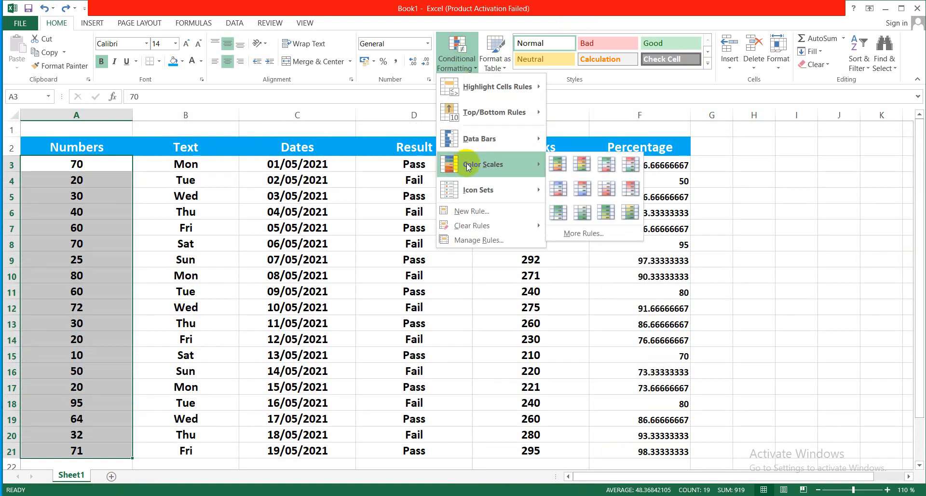
pyautogui.click(558, 166)
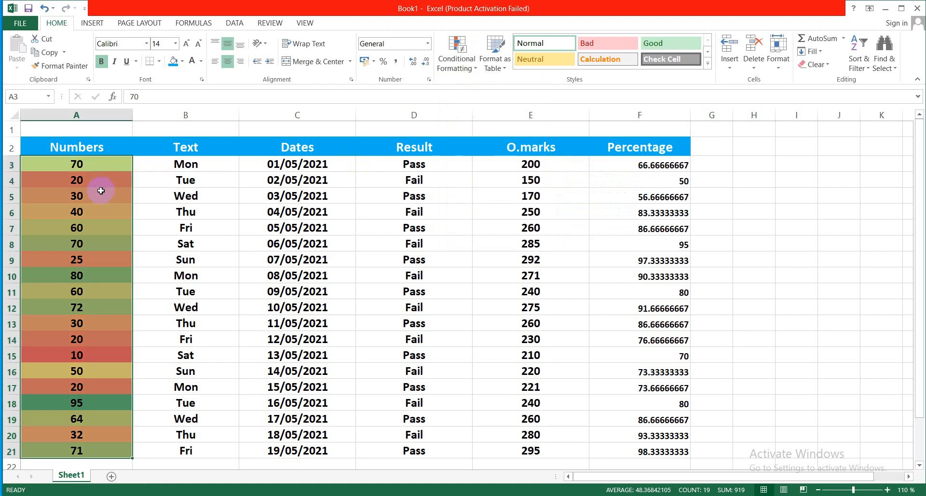
pyautogui.click(172, 245)
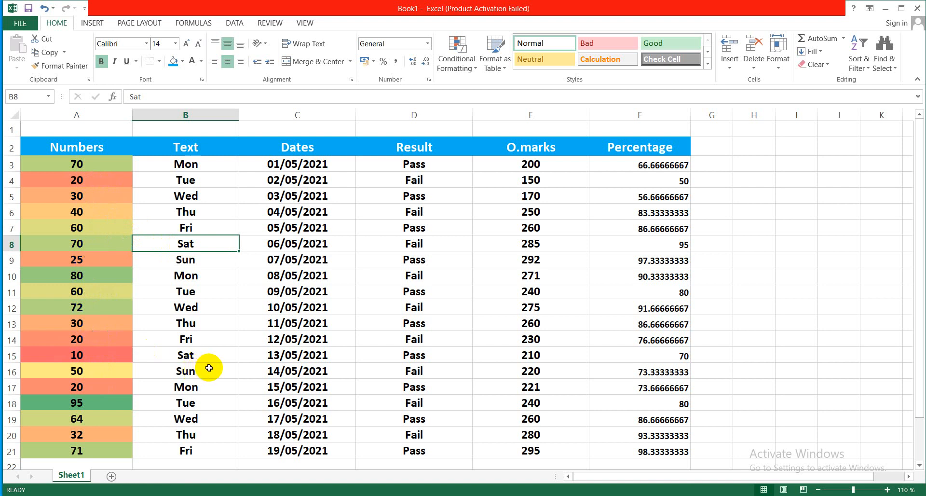
pyautogui.click(457, 55)
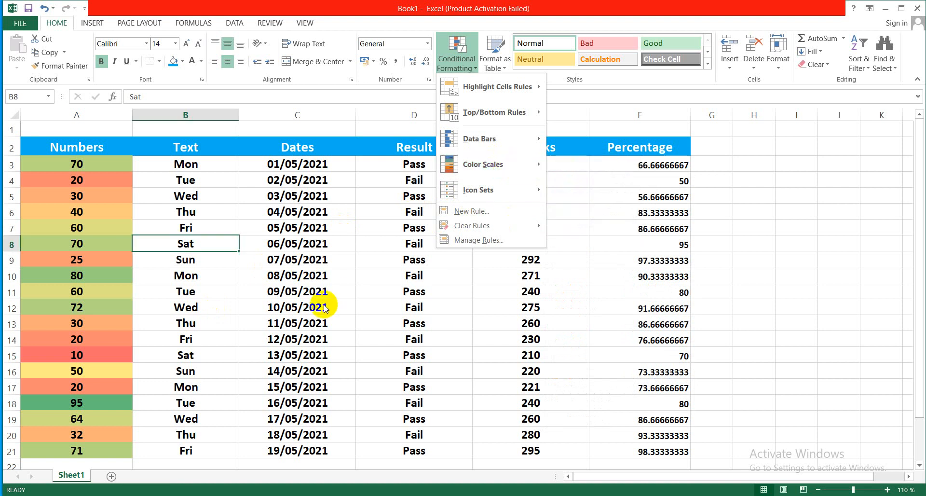
pyautogui.click(138, 179)
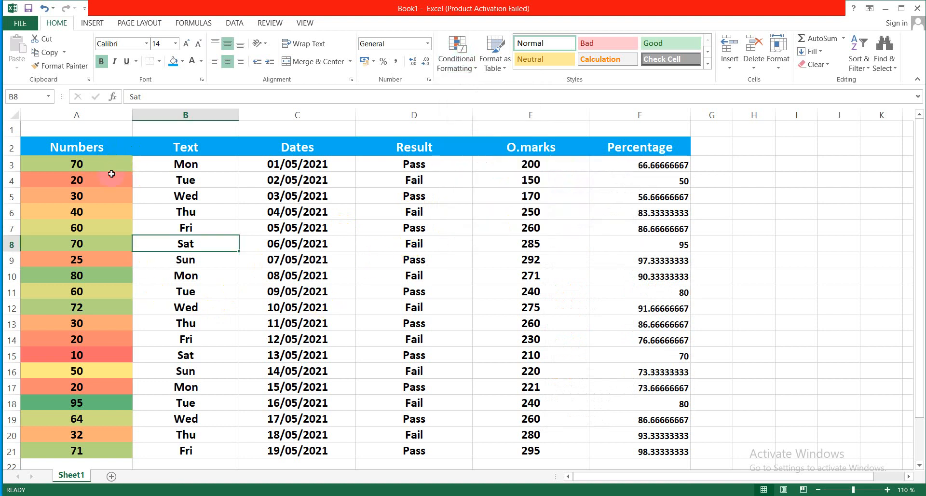
pyautogui.hotkey('ctrl', 'z')
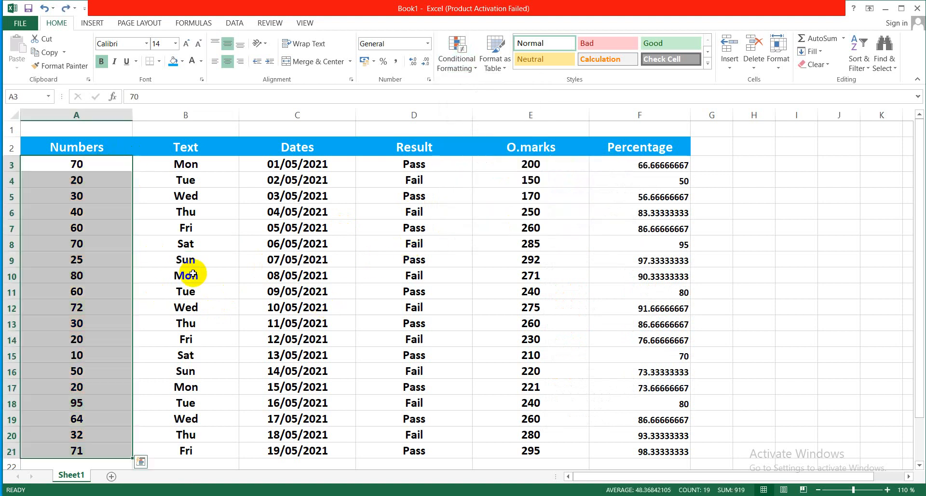
# Preview the 3 Arrows (Colored) icon set on the Numbers values, and dismiss it without applying
pyautogui.click(446, 59)
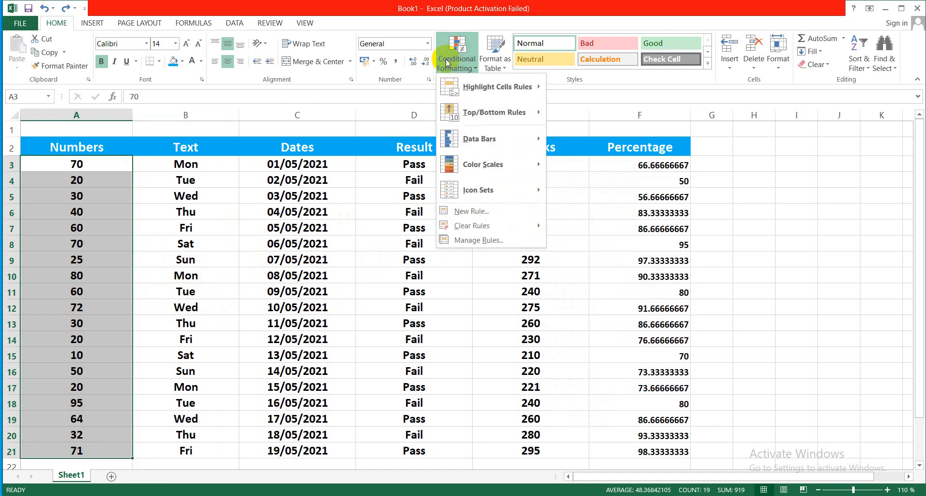
pyautogui.moveTo(496, 186)
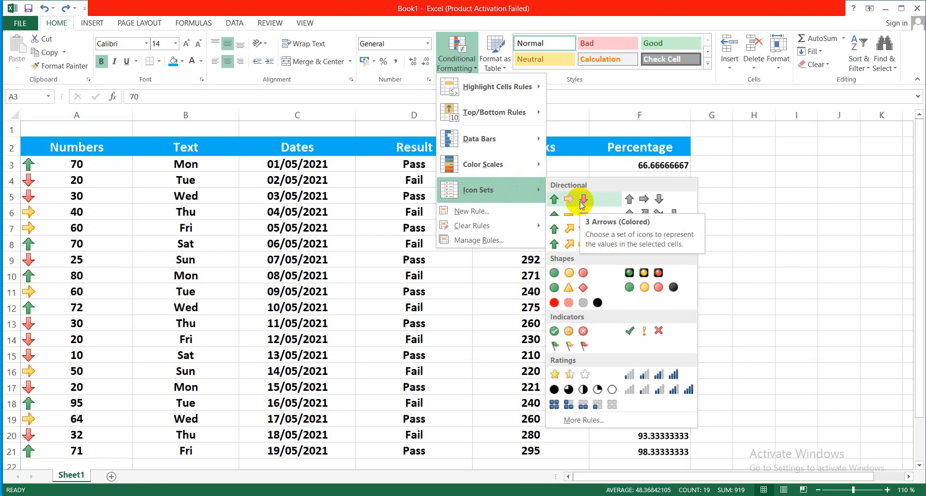
pyautogui.click(728, 259)
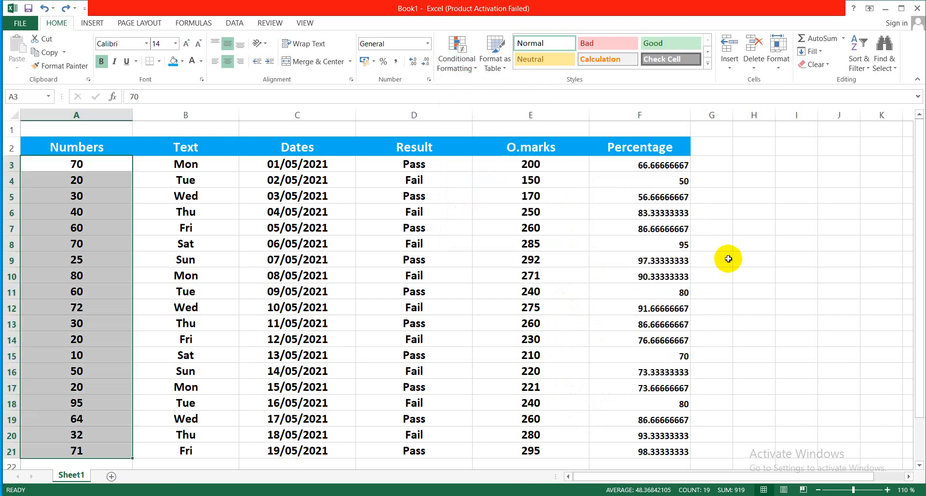
pyautogui.click(722, 165)
pyautogui.write('1')
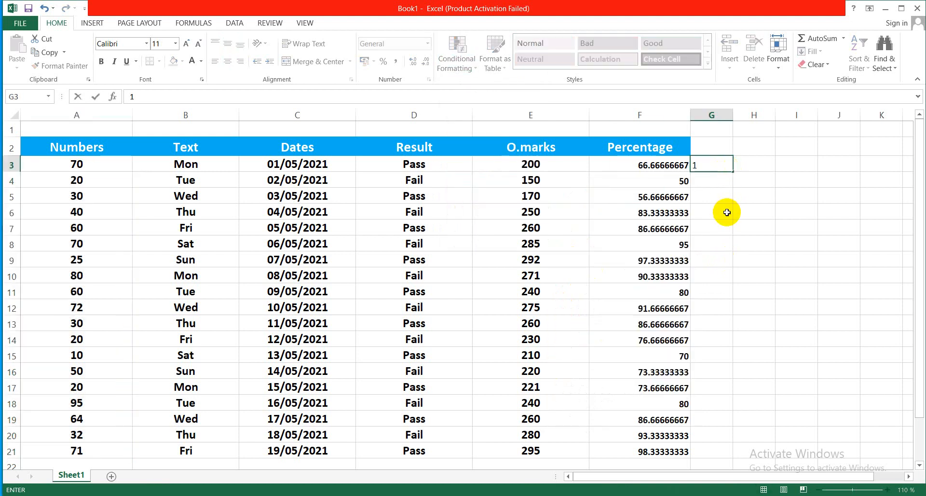
pyautogui.press('BackSpace')
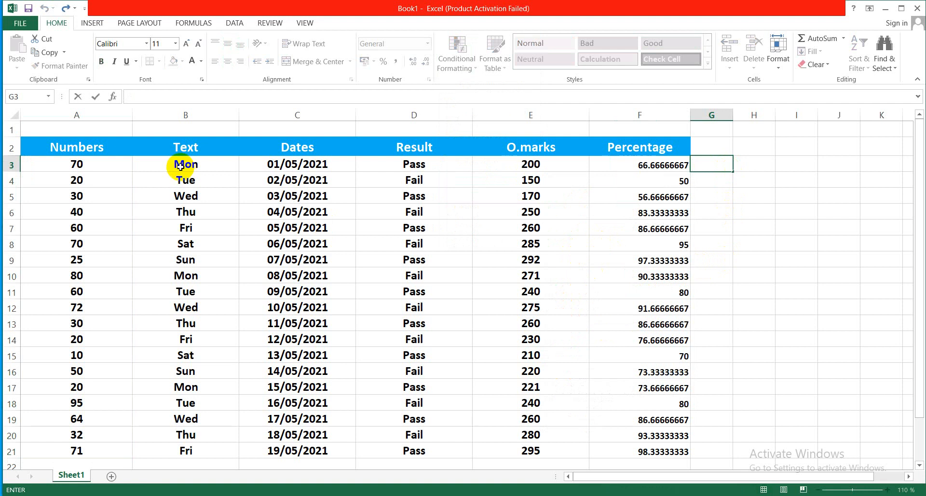
# Insert a new sheet column before the Numbers column and enter the heading S/NO in A2
pyautogui.click(50, 163)
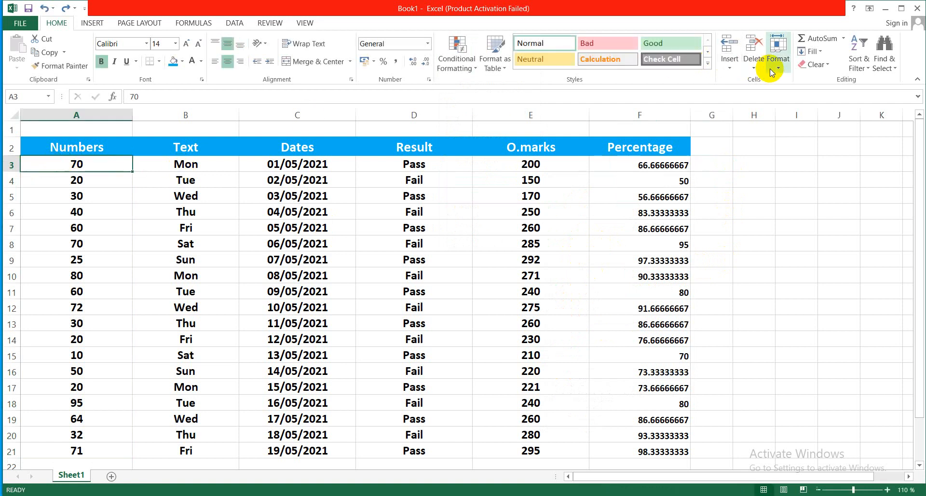
pyautogui.click(728, 69)
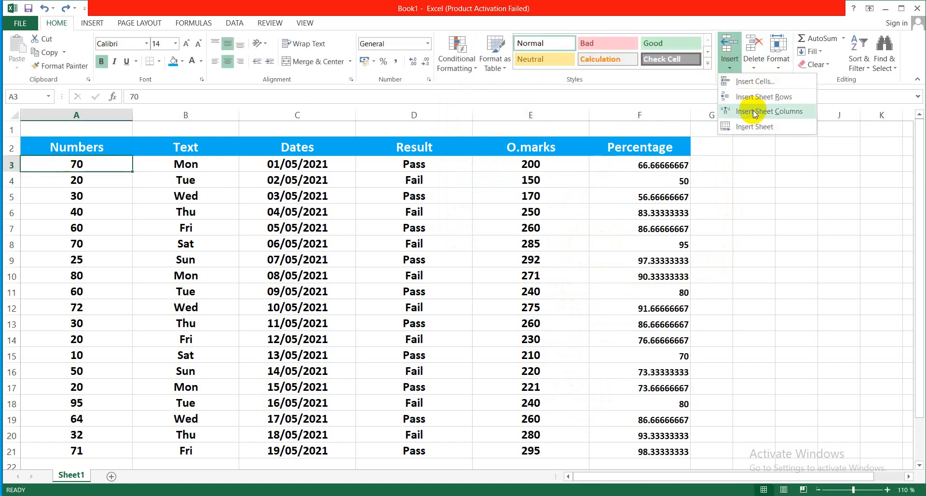
pyautogui.click(767, 105)
pyautogui.click(37, 147)
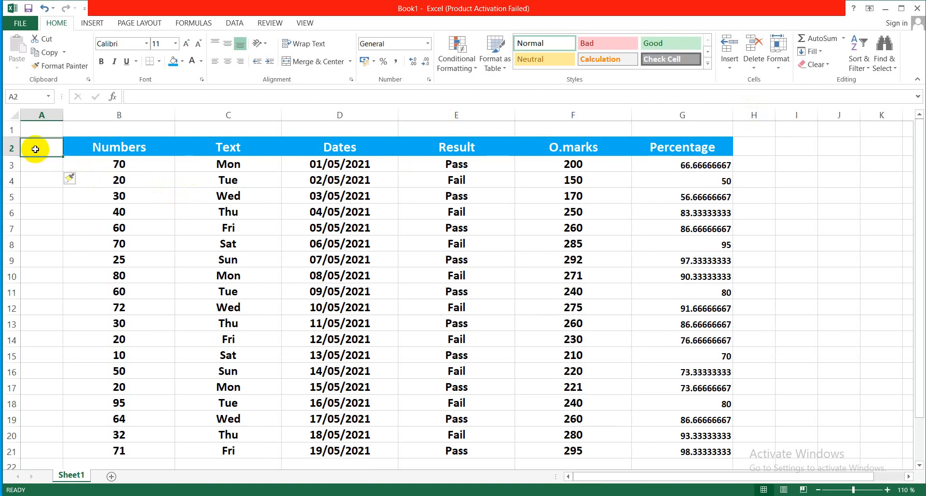
pyautogui.write('S/N')
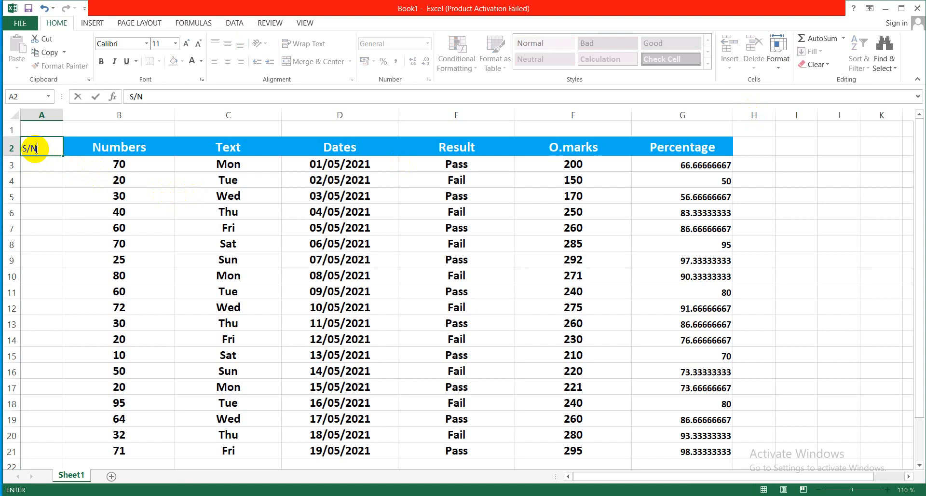
pyautogui.write('O')
pyautogui.press('Return')
# Format the S/NO heading in A2 as bold white text at size 18 on the blue header fill
pyautogui.click(40, 147)
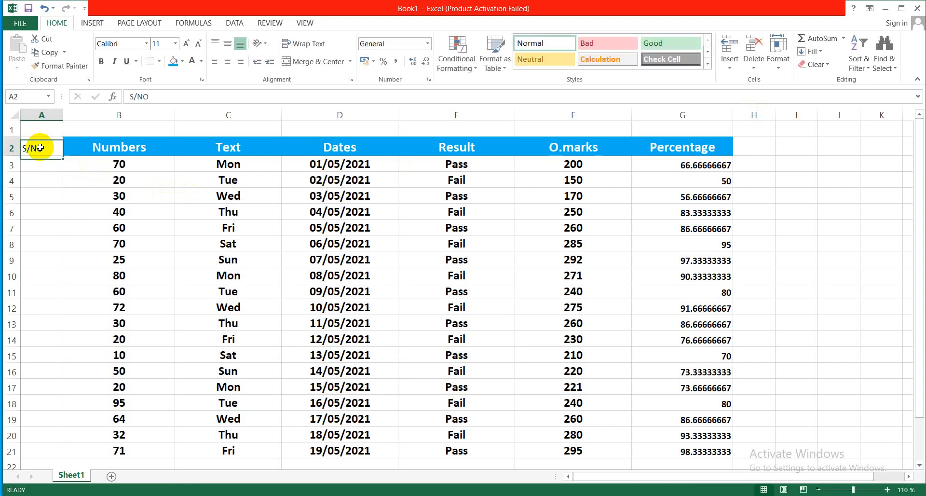
pyautogui.click(101, 61)
pyautogui.click(173, 61)
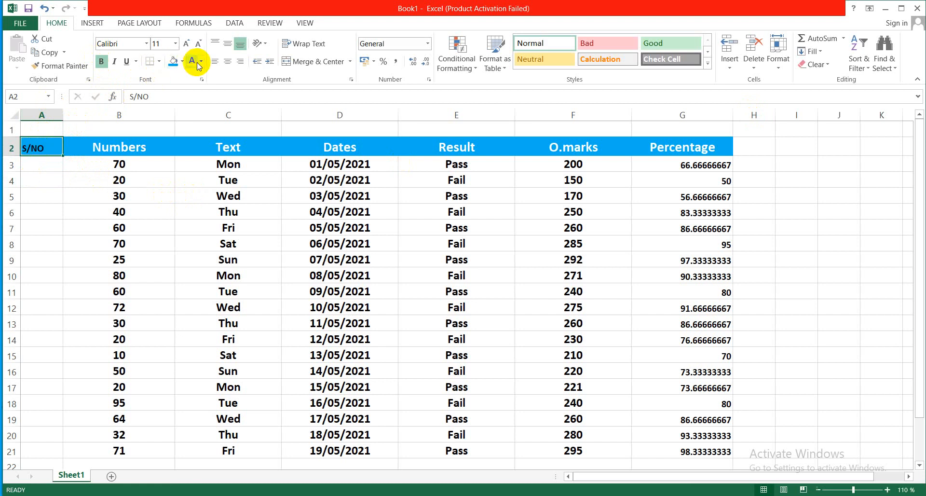
pyautogui.click(201, 65)
pyautogui.click(191, 87)
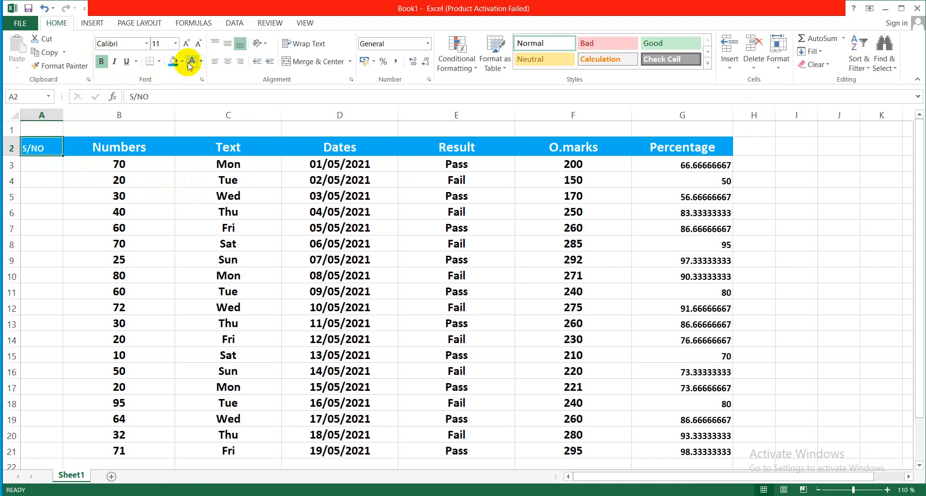
pyautogui.click(187, 44)
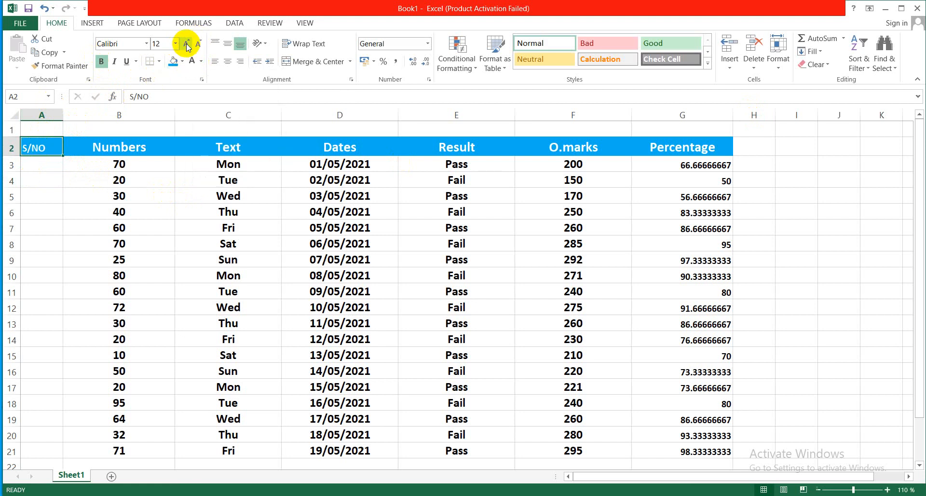
pyautogui.click(187, 44)
pyautogui.click(187, 44)
pyautogui.click(187, 45)
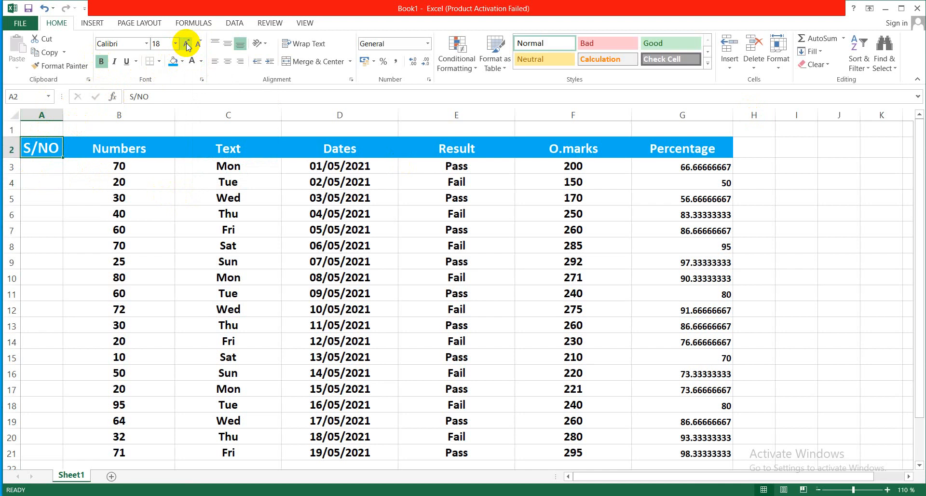
# Fill A3 to A21 with the serial numbers 1 to 19 and make them bold
pyautogui.click(44, 167)
pyautogui.write('1')
pyautogui.press('Return')
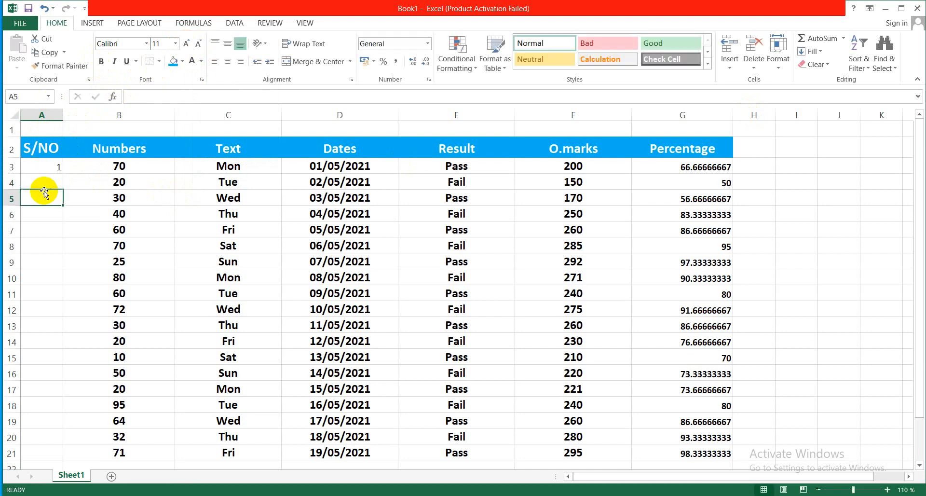
pyautogui.write('2')
pyautogui.press('Return')
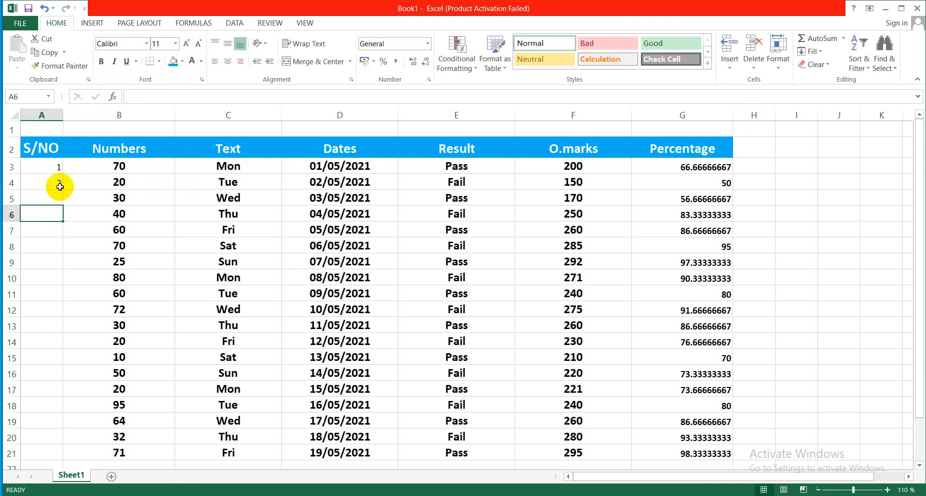
pyautogui.moveTo(48, 169); pyautogui.dragTo(69, 416)
pyautogui.click(48, 165)
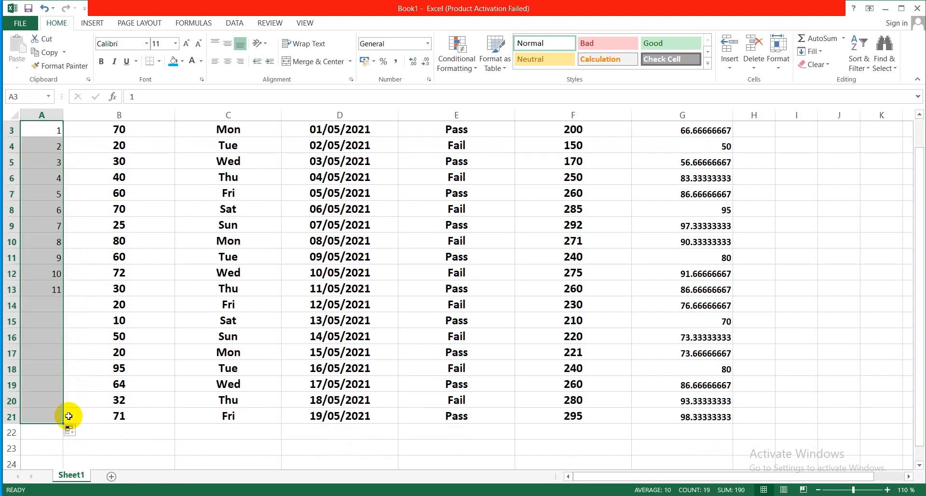
pyautogui.click(101, 62)
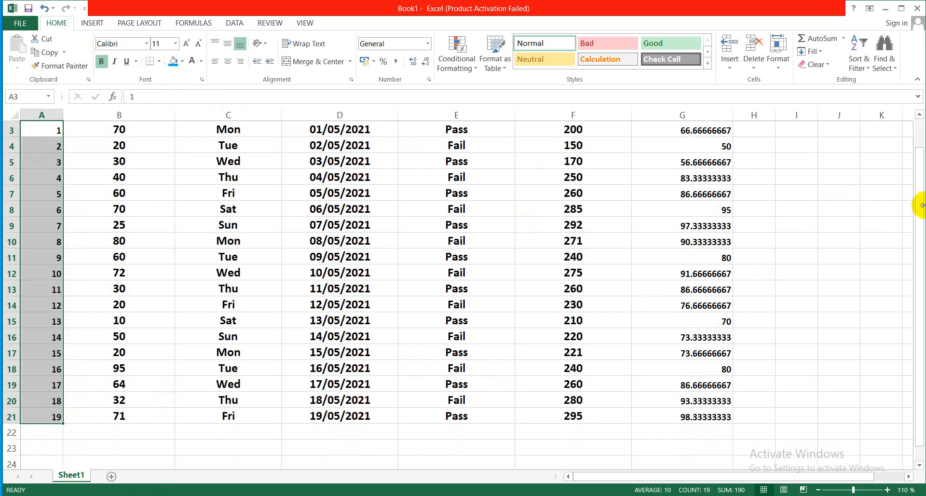
pyautogui.moveTo(919, 203); pyautogui.dragTo(920, 179)
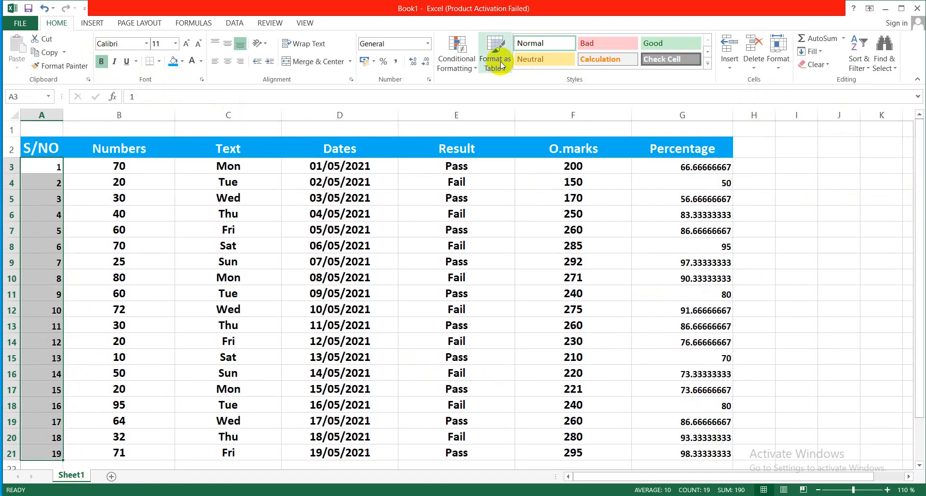
# Apply the circled three-symbol indicator icon set to the serial numbers A3 to A21
pyautogui.click(460, 63)
pyautogui.moveTo(498, 180)
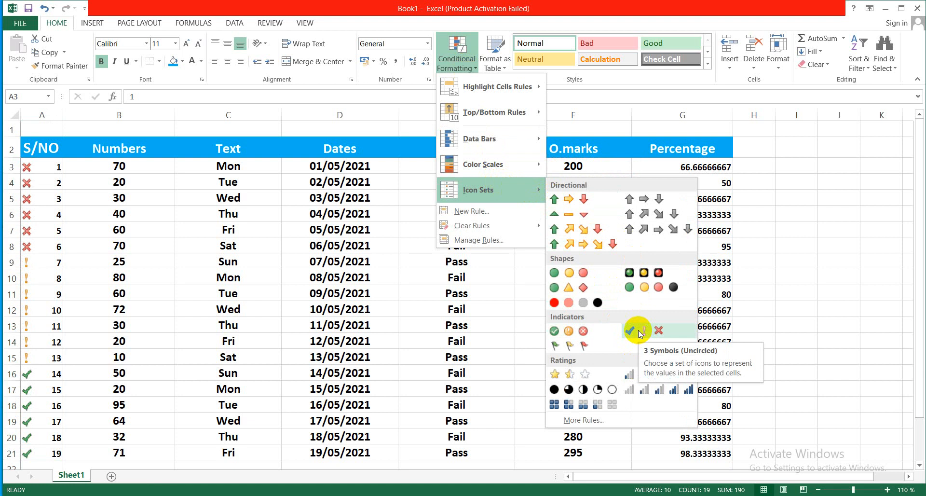
pyautogui.click(584, 332)
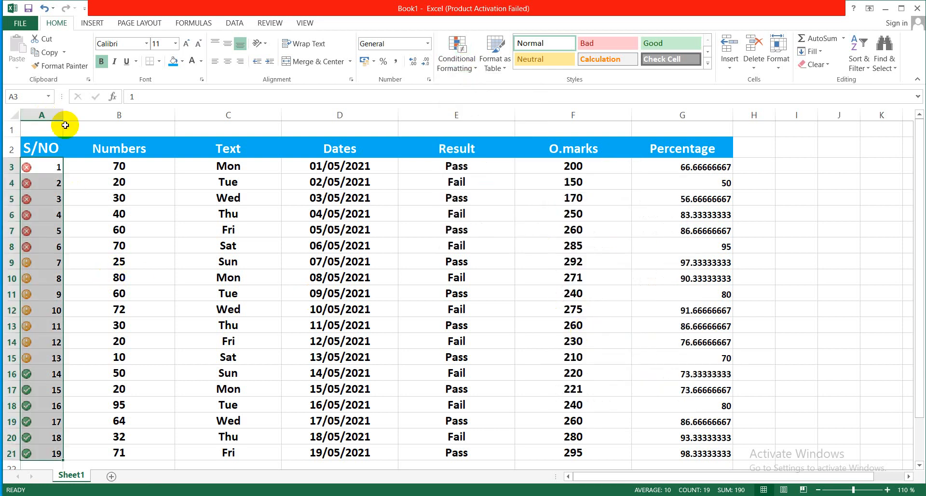
# Widen column A and increase the font size of the serial numbers to 14
pyautogui.moveTo(63, 115); pyautogui.dragTo(94, 117)
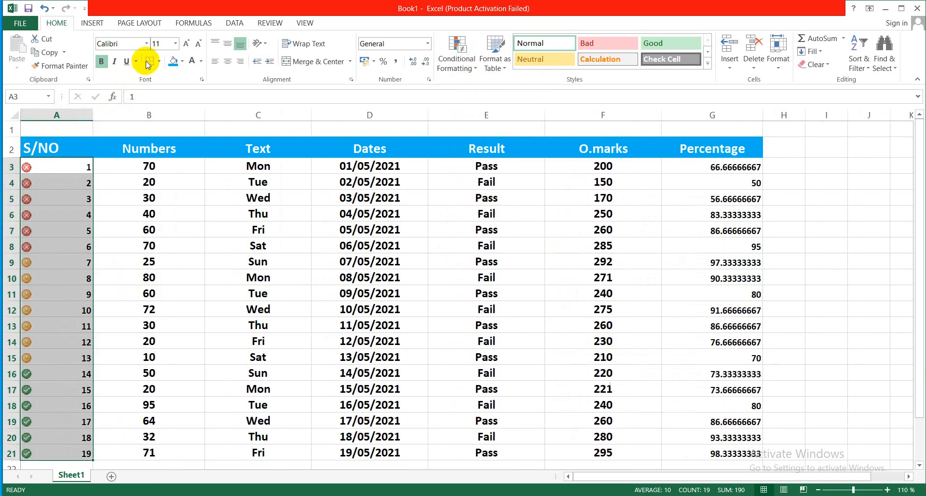
pyautogui.click(186, 44)
pyautogui.click(186, 44)
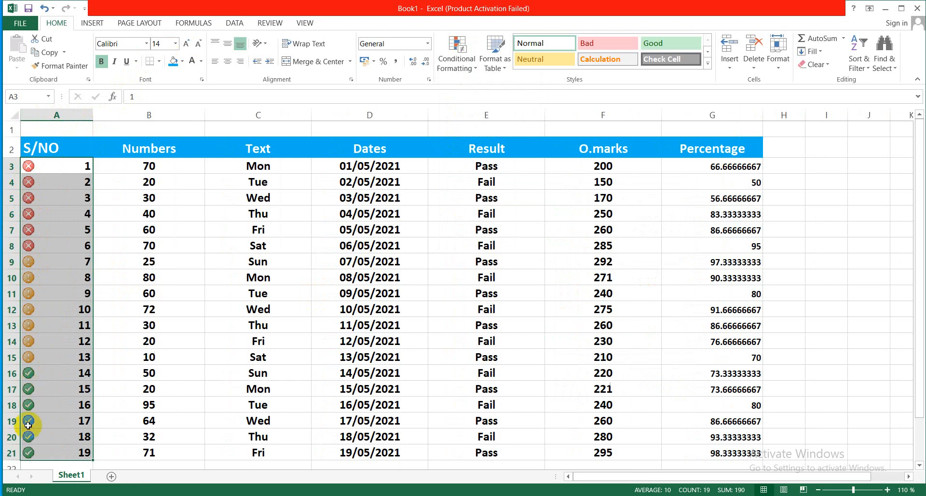
# Apply the 3 Arrows (Colored) icon set to the serial numbers A3 to A21
pyautogui.click(456, 60)
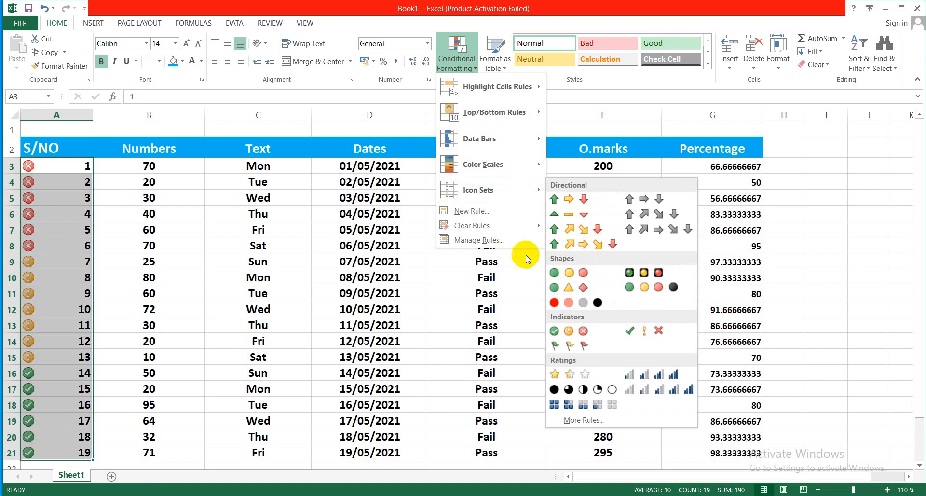
pyautogui.moveTo(524, 194)
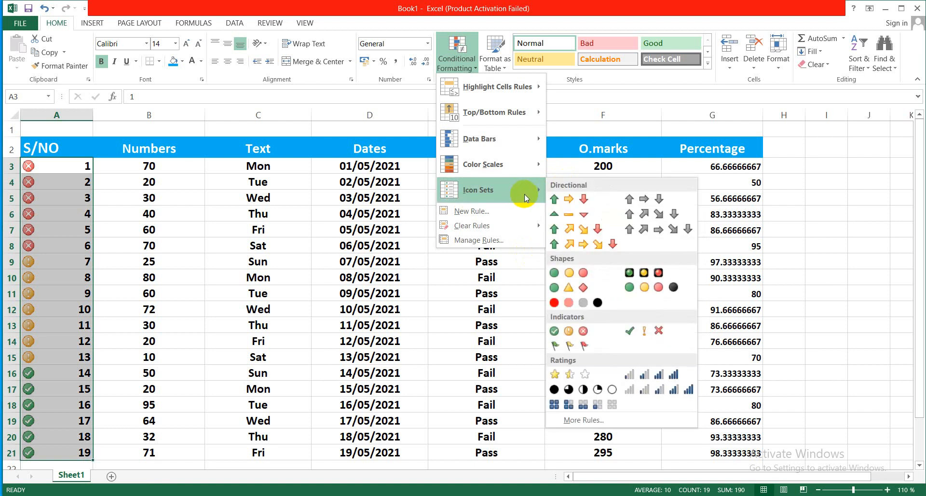
pyautogui.click(555, 205)
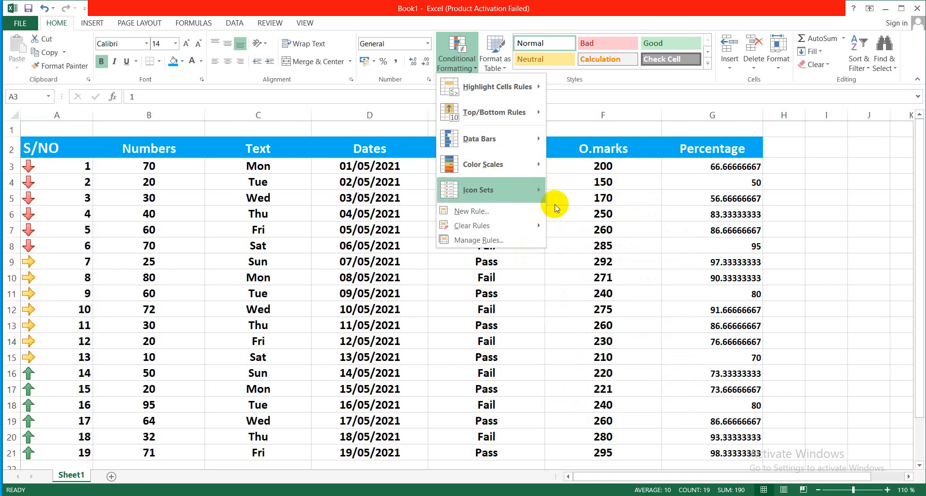